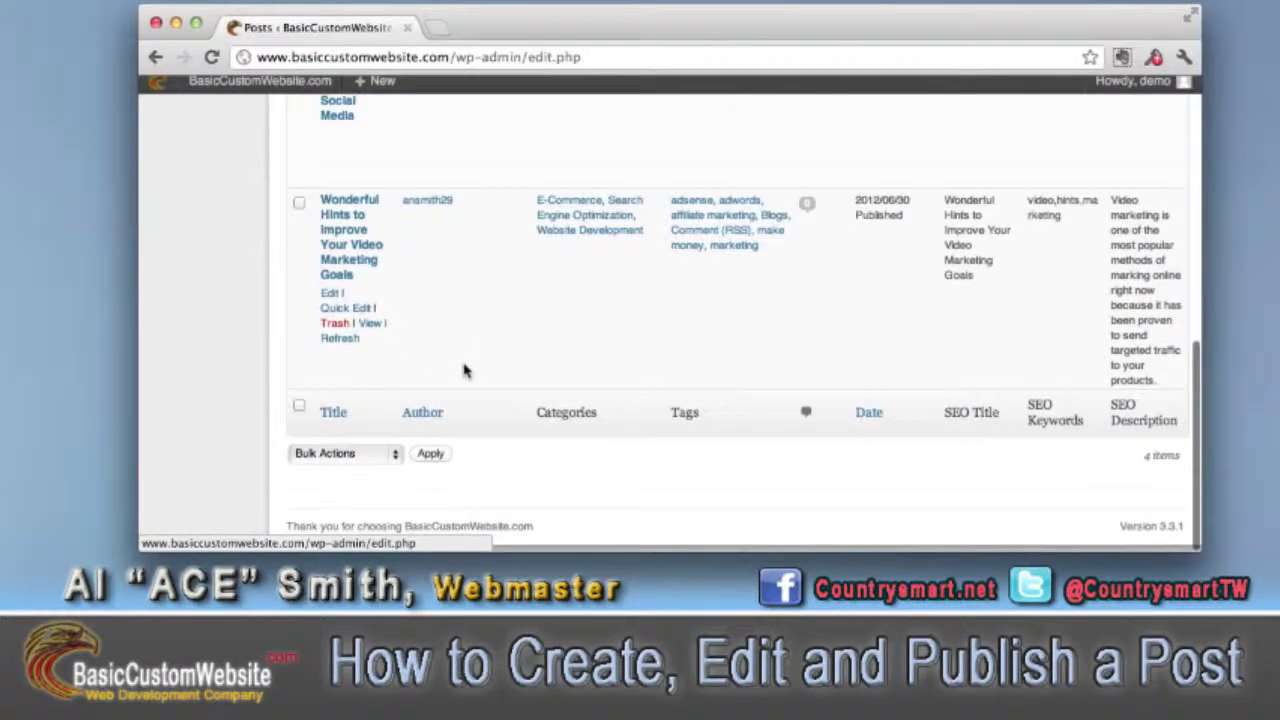
# Step: Start a new post and title it "Test Post 1 for Basic Custom Website.com"
pyautogui.scroll(10, 463, 370)
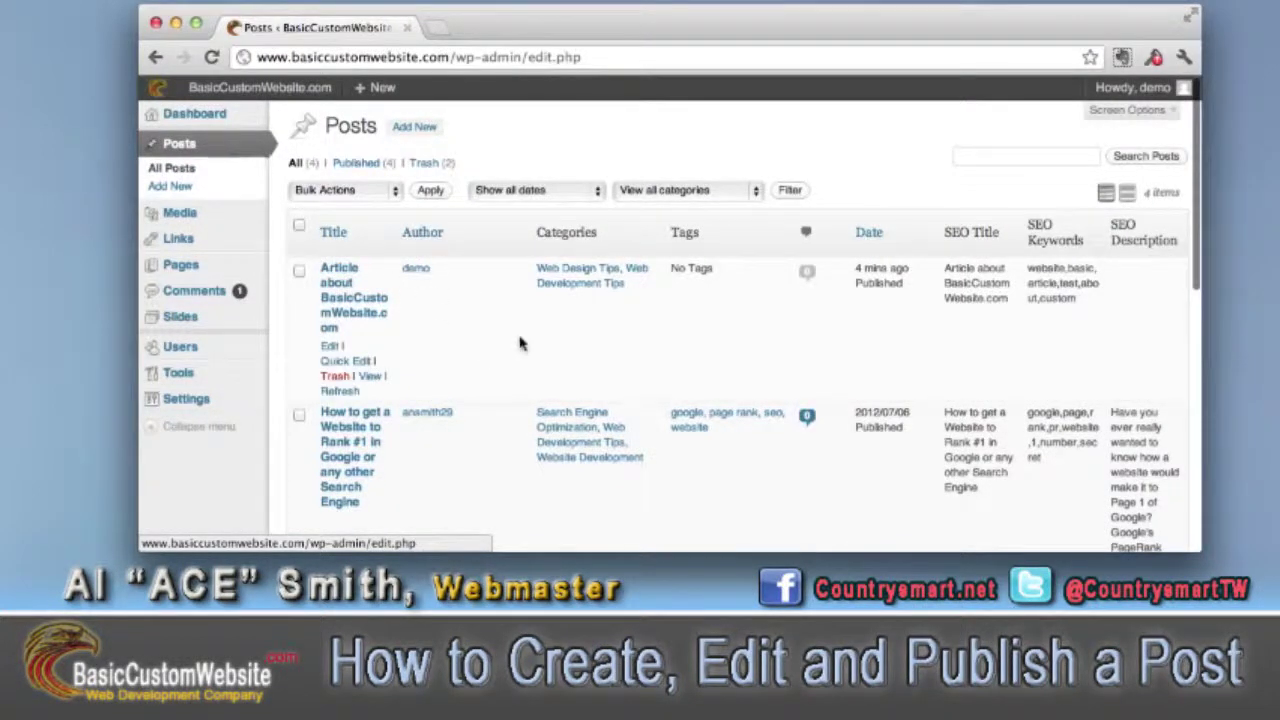
pyautogui.scroll(-10, 519, 343)
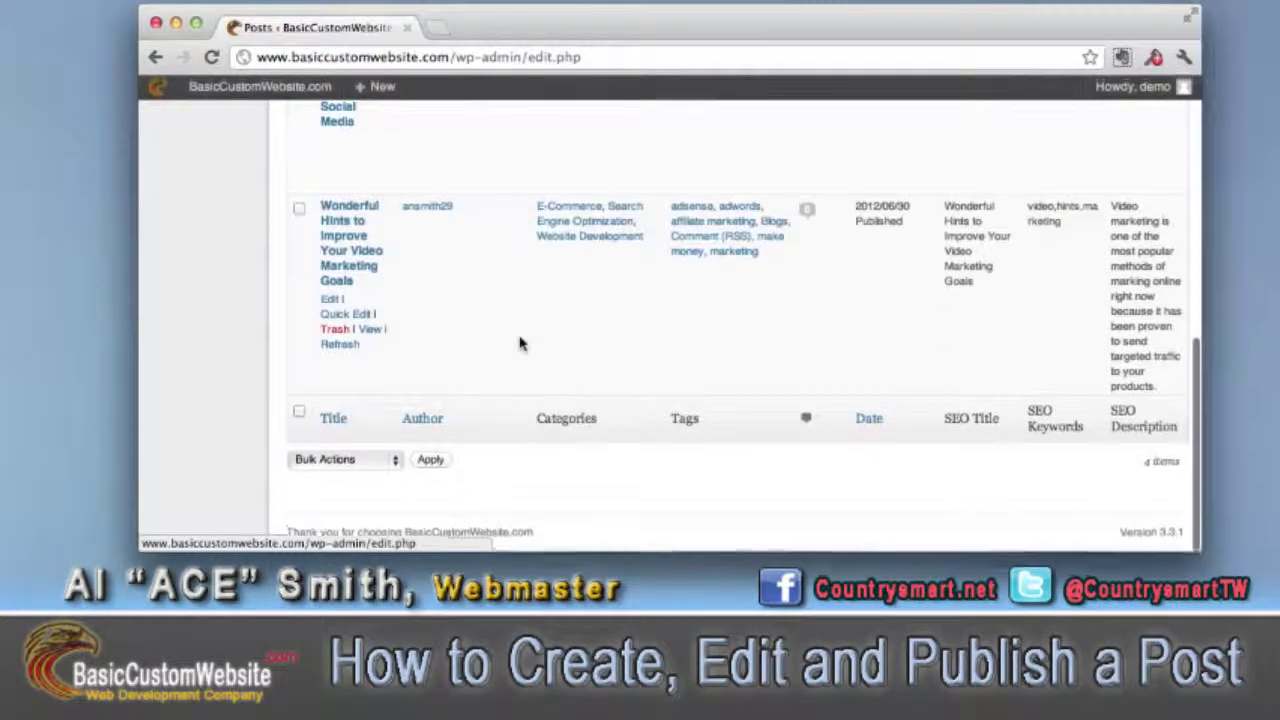
pyautogui.scroll(10, 519, 343)
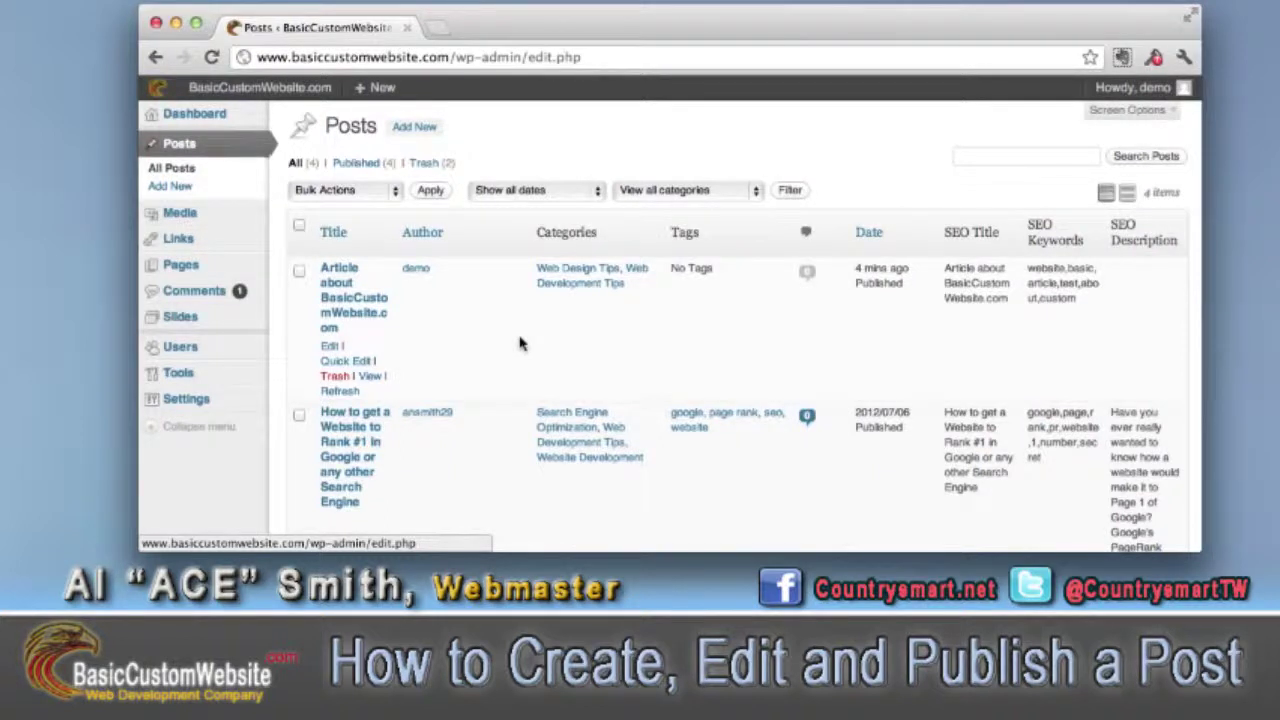
pyautogui.click(167, 188)
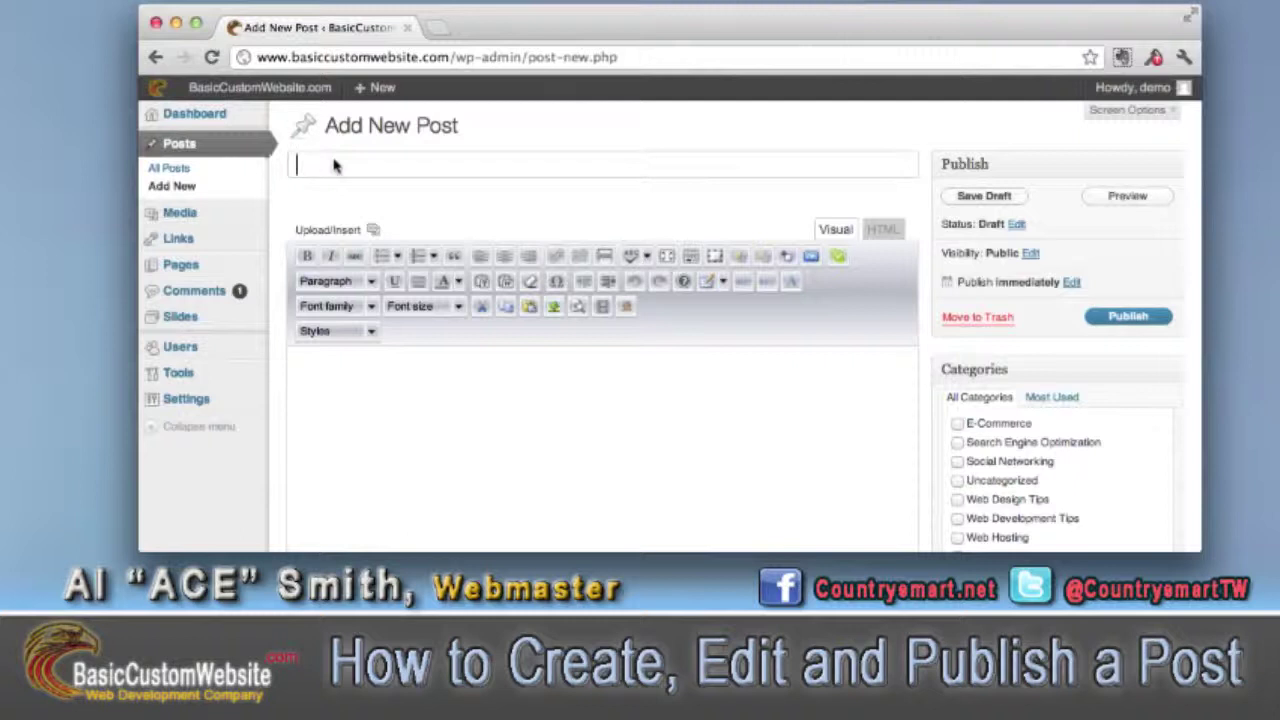
pyautogui.write('Test Post')
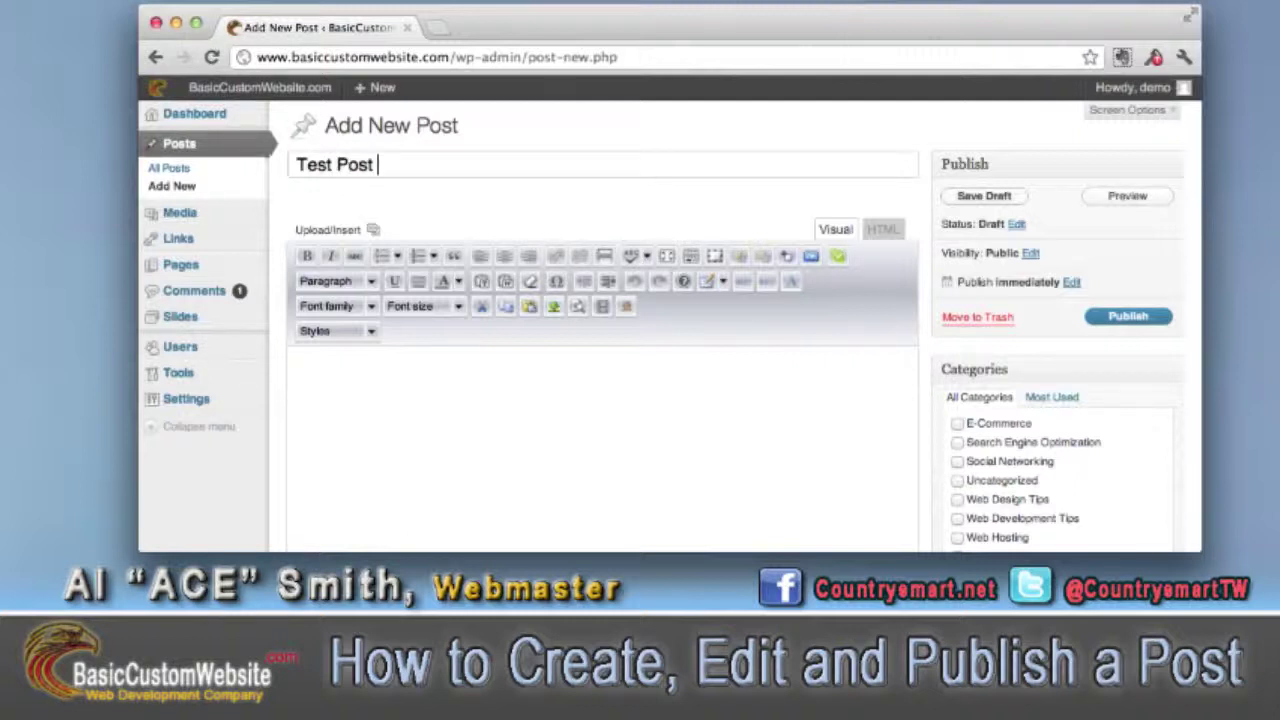
pyautogui.write(' 1 for Basic Custome')
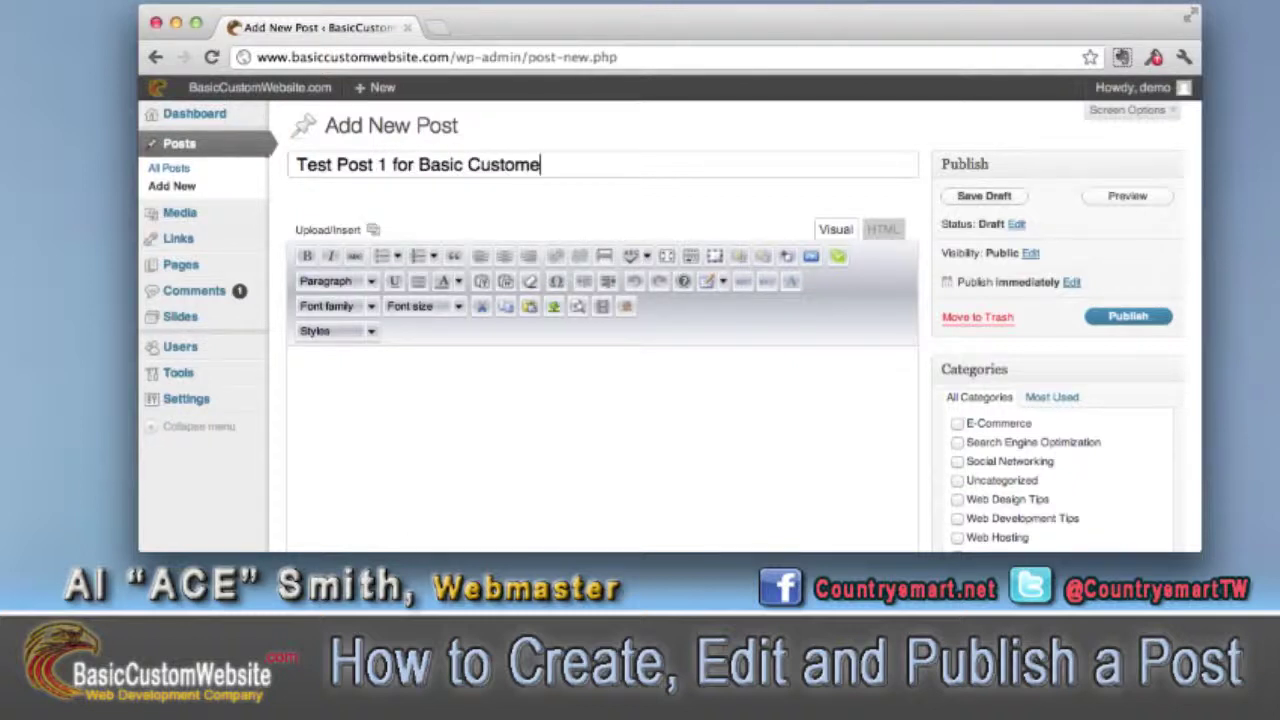
pyautogui.press('BackSpace')
pyautogui.write('Website.com')
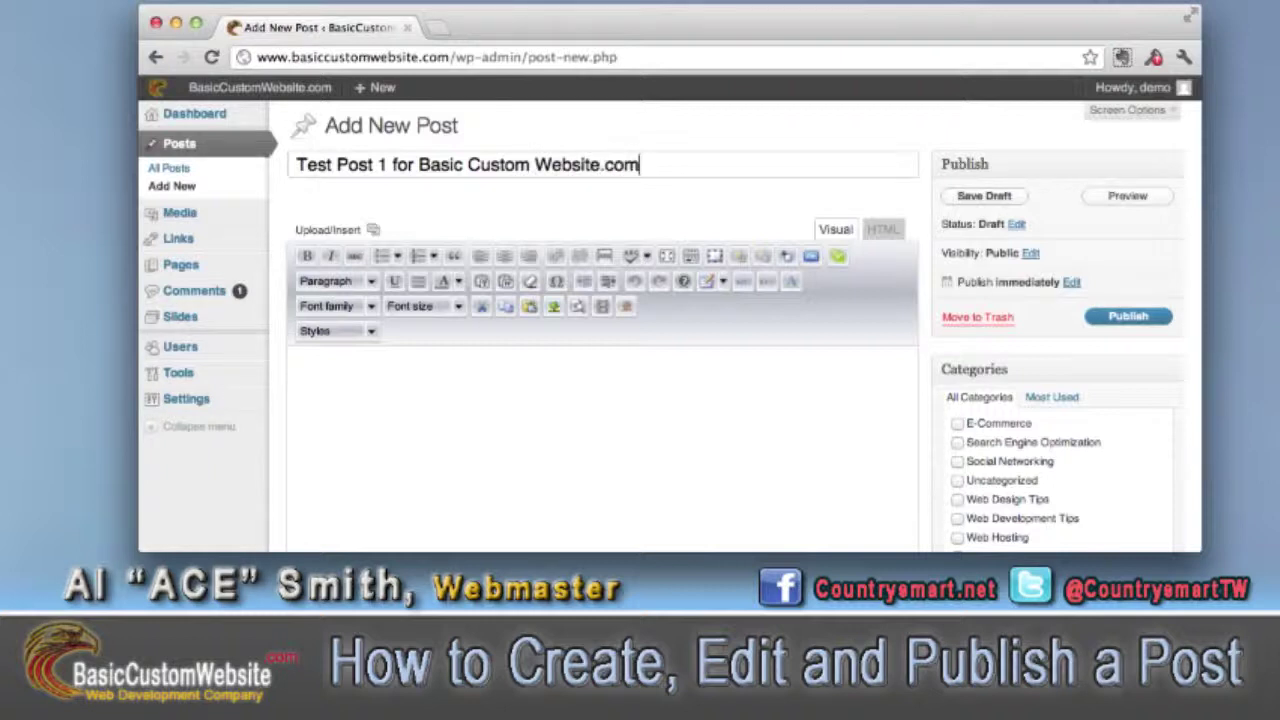
pyautogui.click(297, 364)
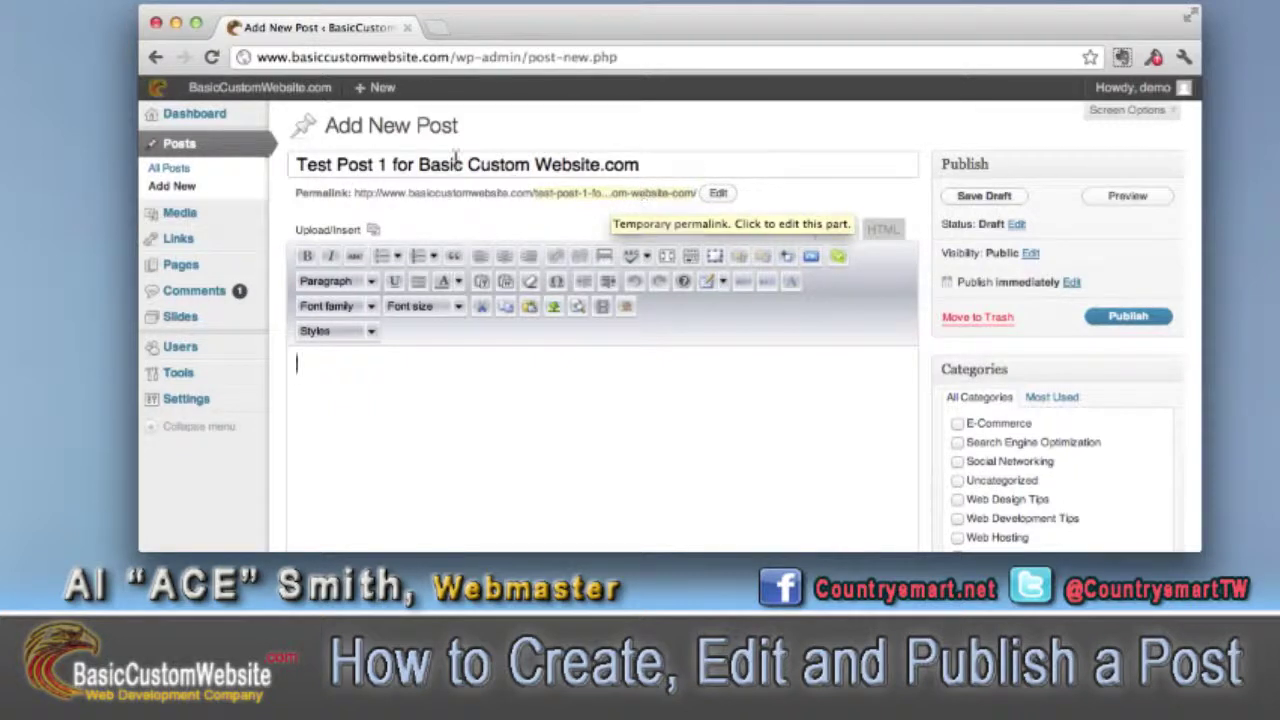
# Step: Remove the word "Test" from the post title so it reads "Post 1 for Basic Custom Website.com"
pyautogui.click(386, 166)
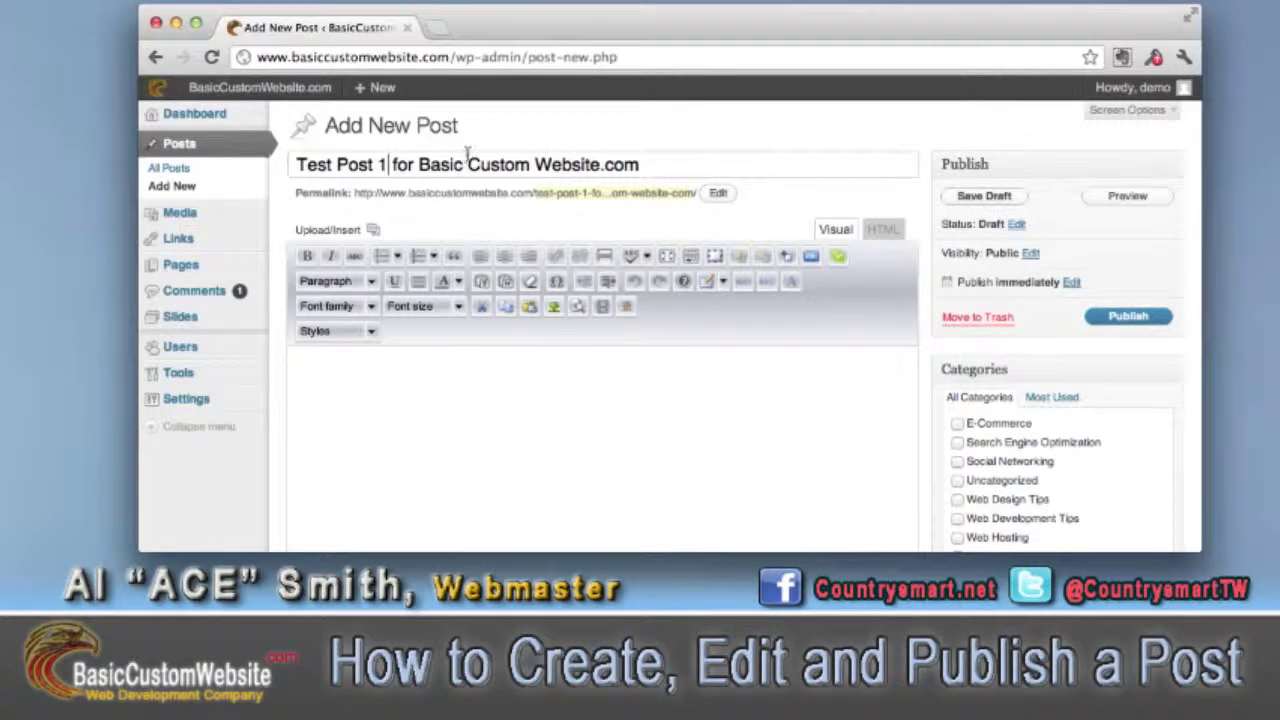
pyautogui.moveTo(370, 166); pyautogui.dragTo(284, 164)
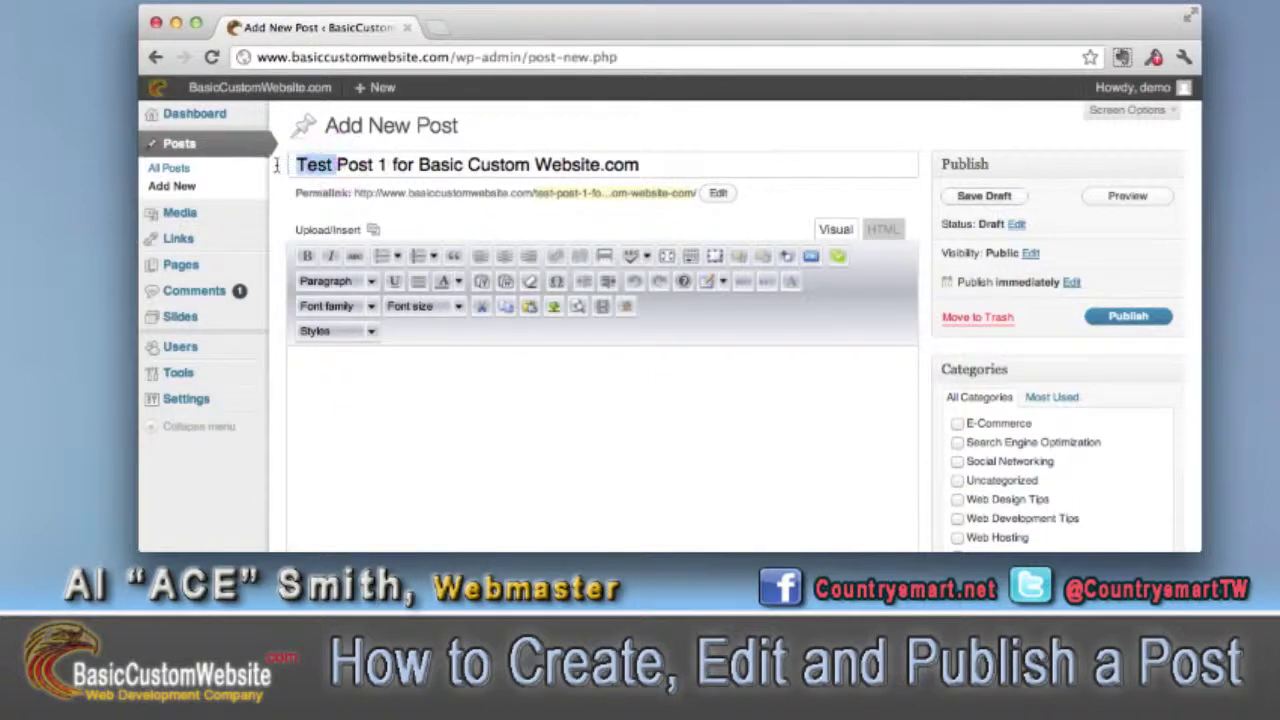
pyautogui.press('BackSpace')
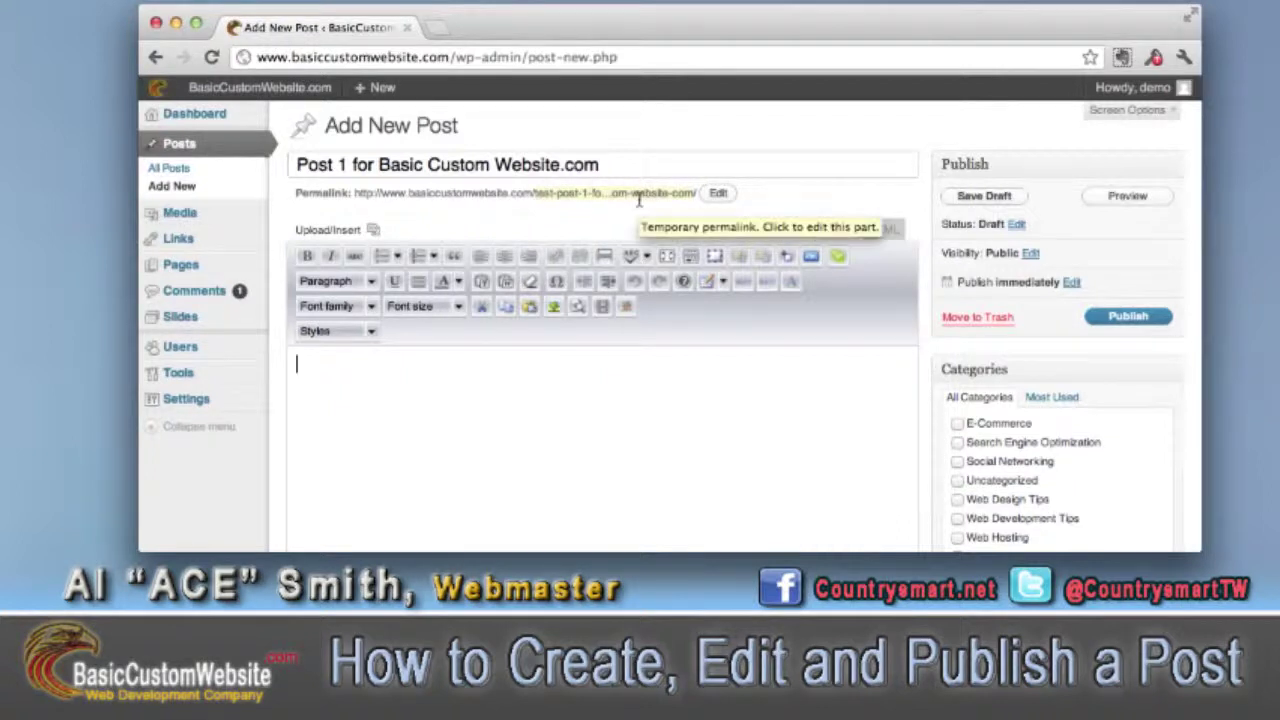
# Step: Remove "test-" from the start of the permalink slug, keeping its words hyphen-separated, and accept the edited permalink
pyautogui.click(721, 196)
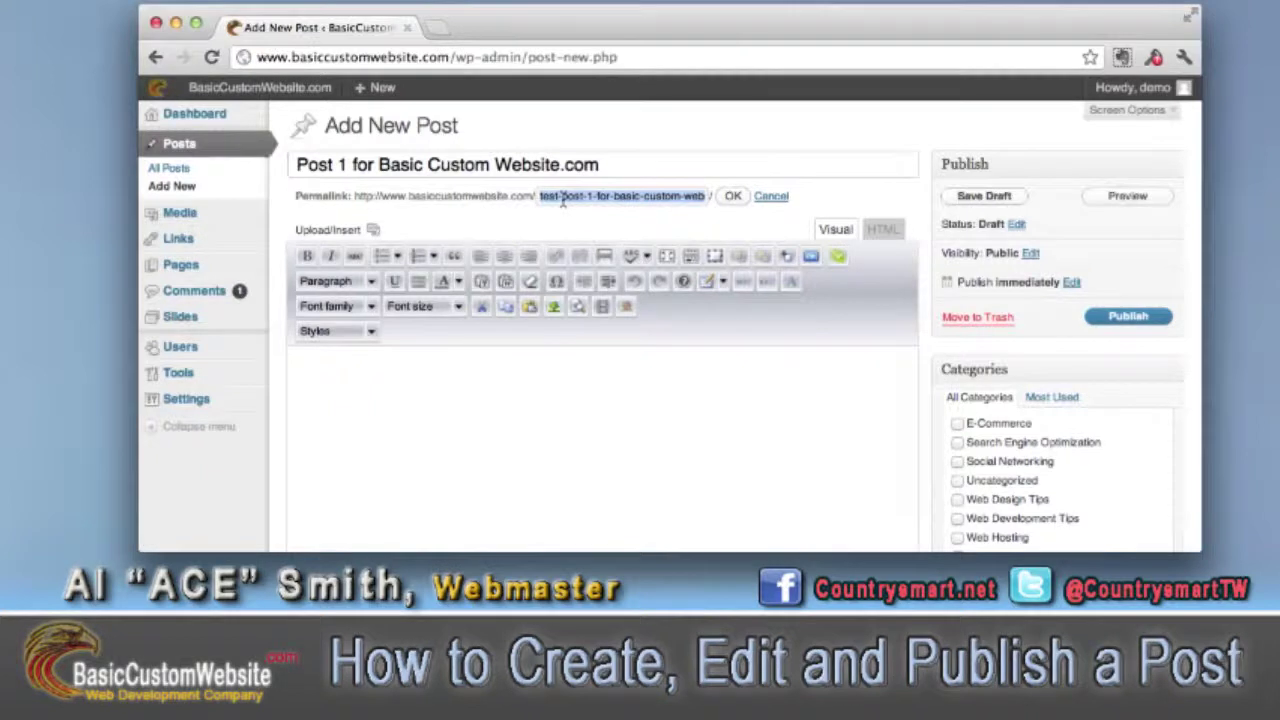
pyautogui.moveTo(563, 199); pyautogui.dragTo(531, 199)
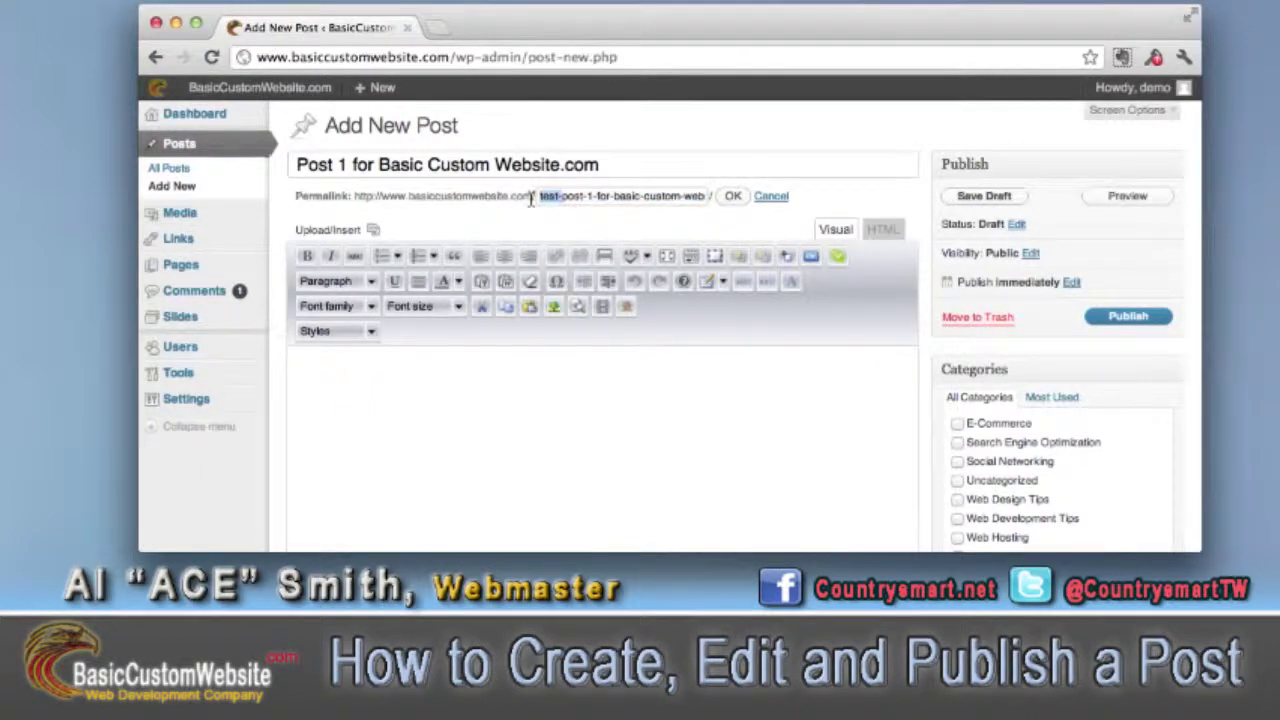
pyautogui.press('BackSpace')
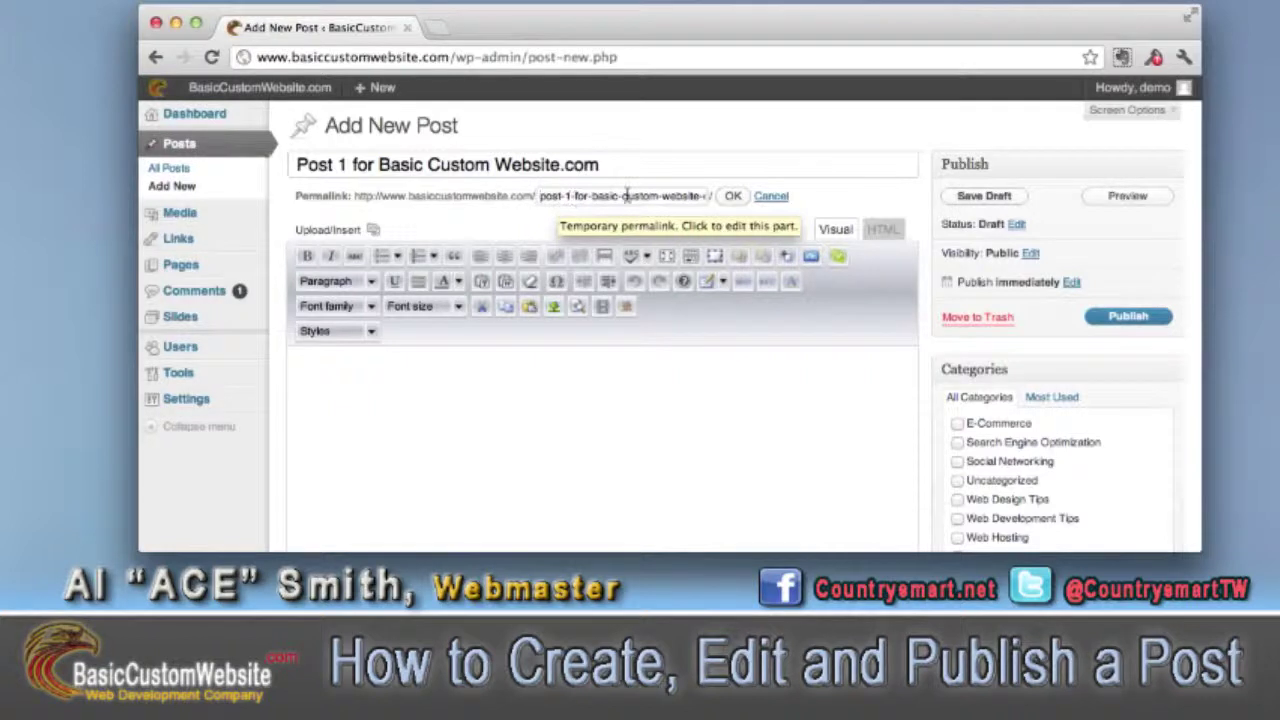
pyautogui.click(572, 195)
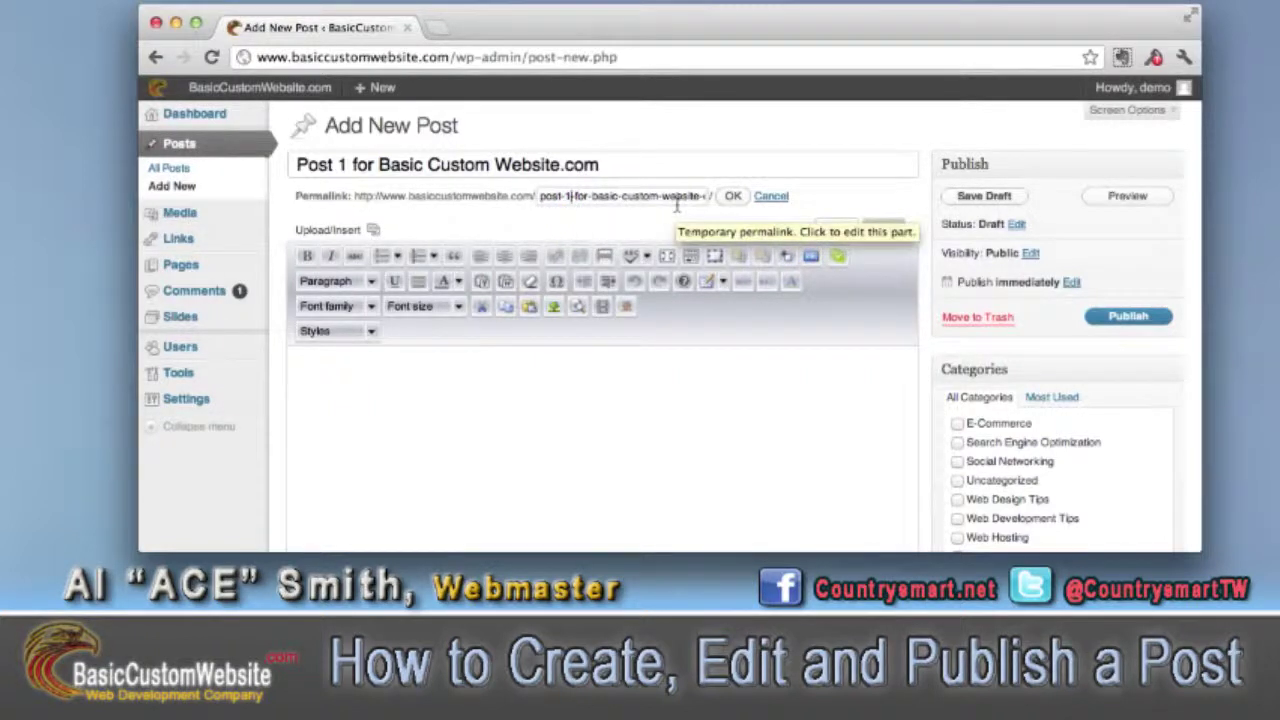
pyautogui.press('Delete')
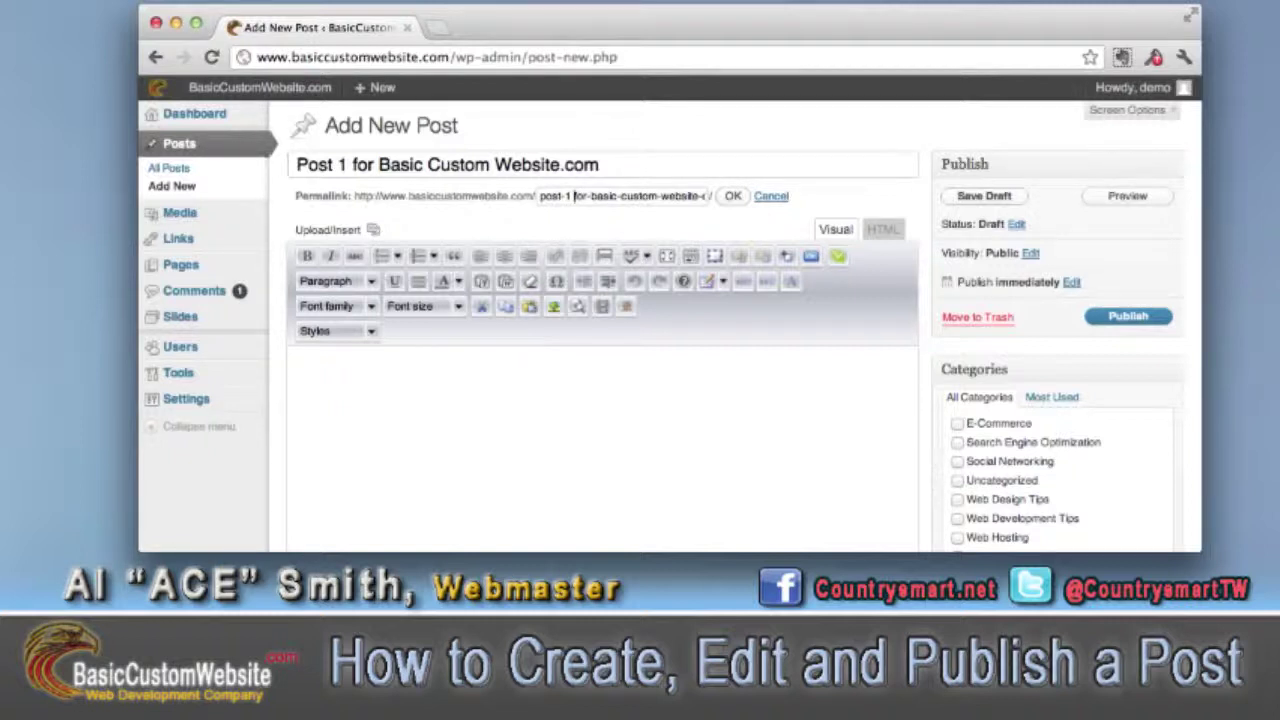
pyautogui.write('-')
pyautogui.click(733, 196)
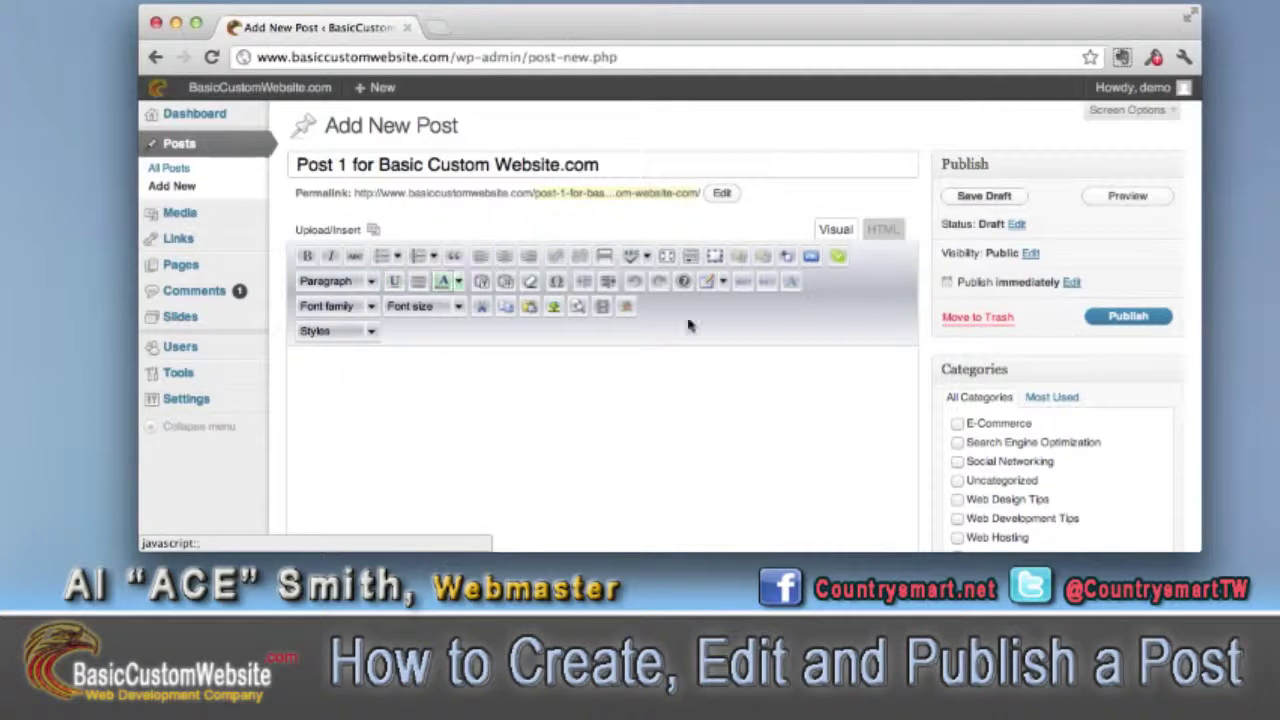
# Step: Examine the paragraph formats, font families and font sizes offered by the post editor
pyautogui.click(619, 405)
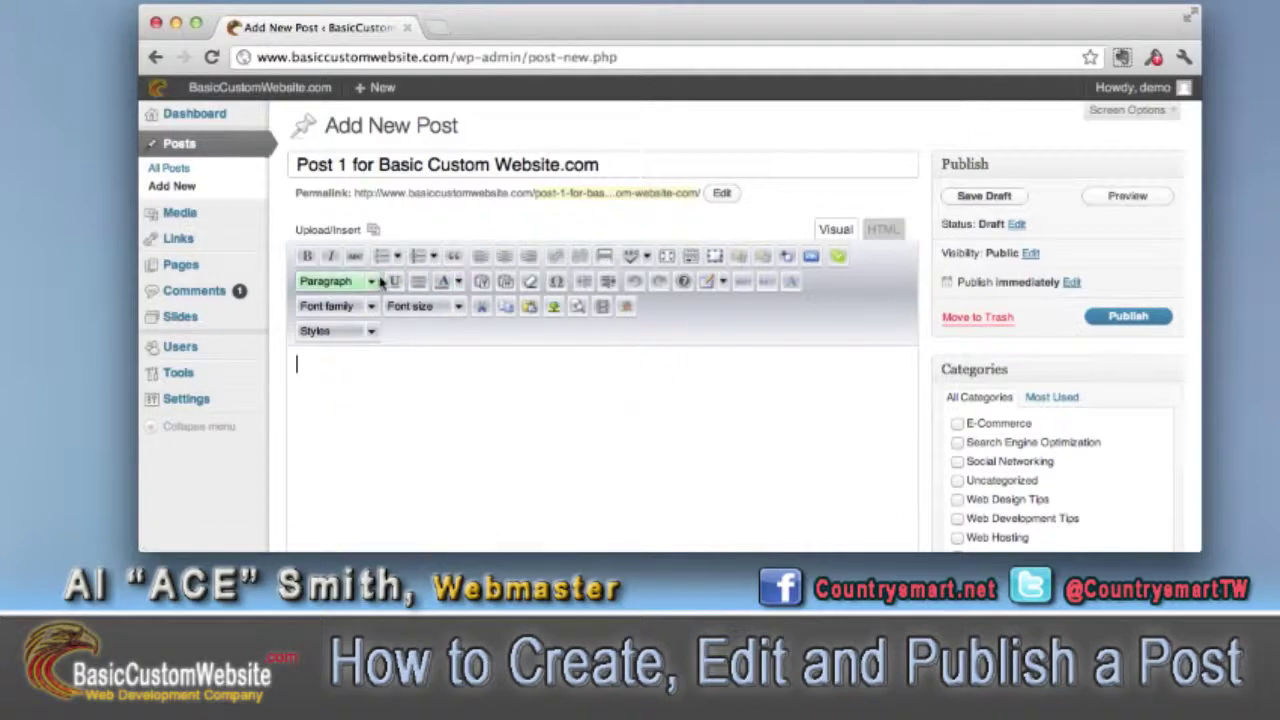
pyautogui.click(372, 282)
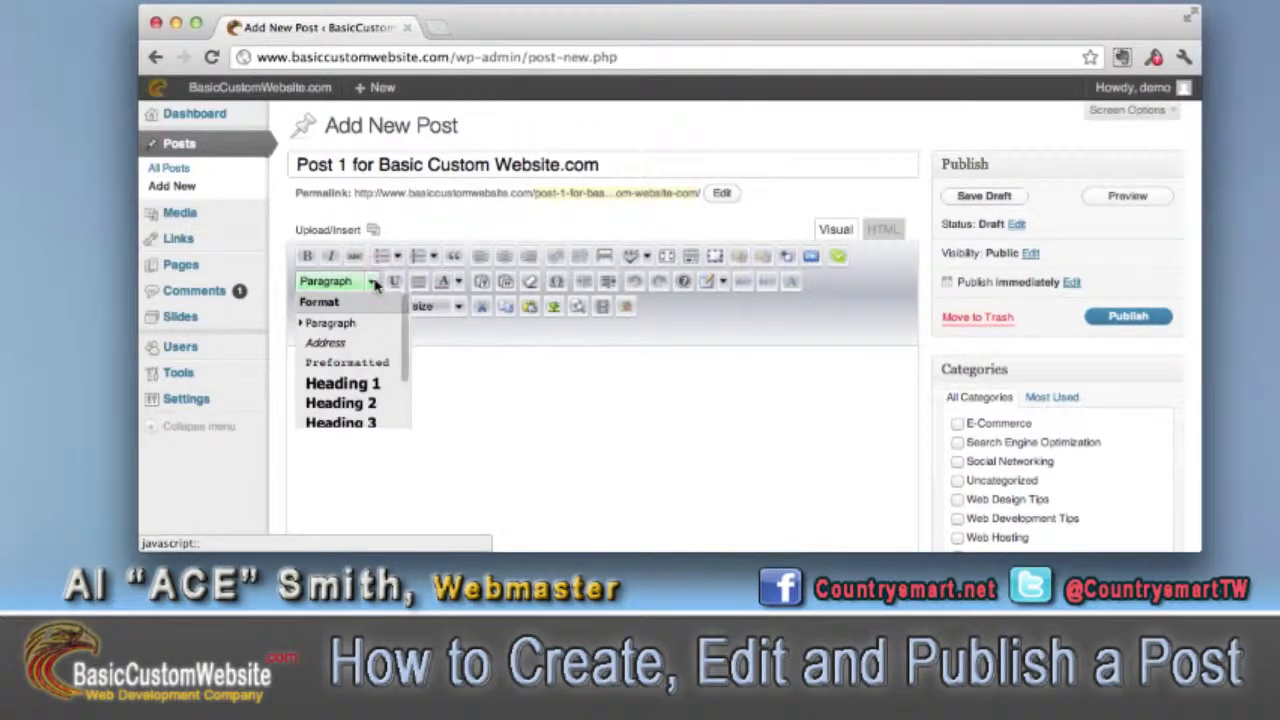
pyautogui.click(480, 347)
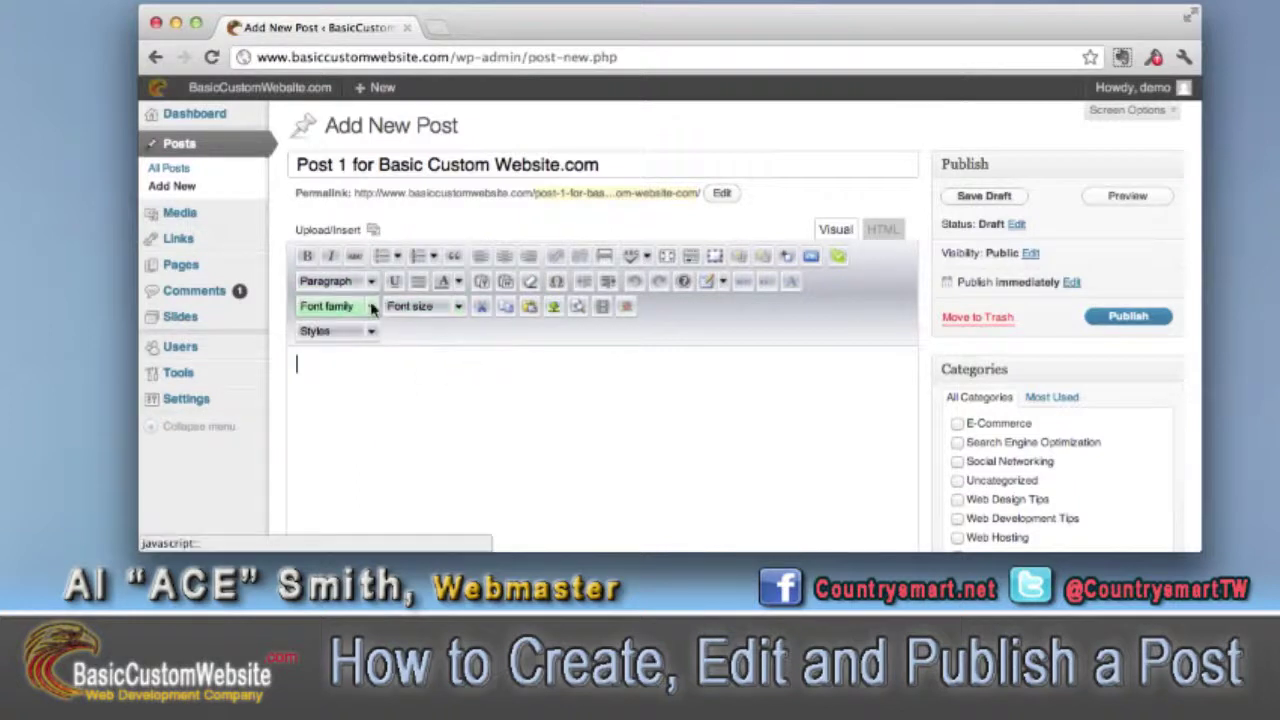
pyautogui.click(371, 307)
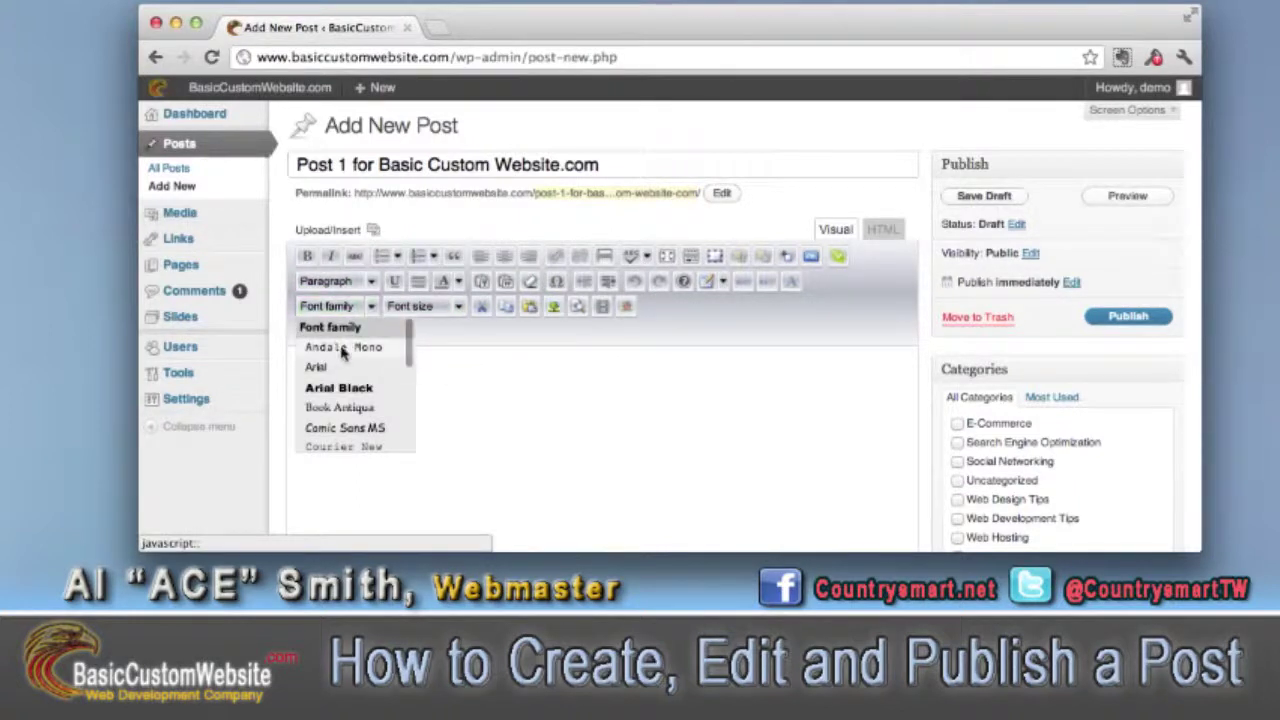
pyautogui.scroll(-6, 344, 397)
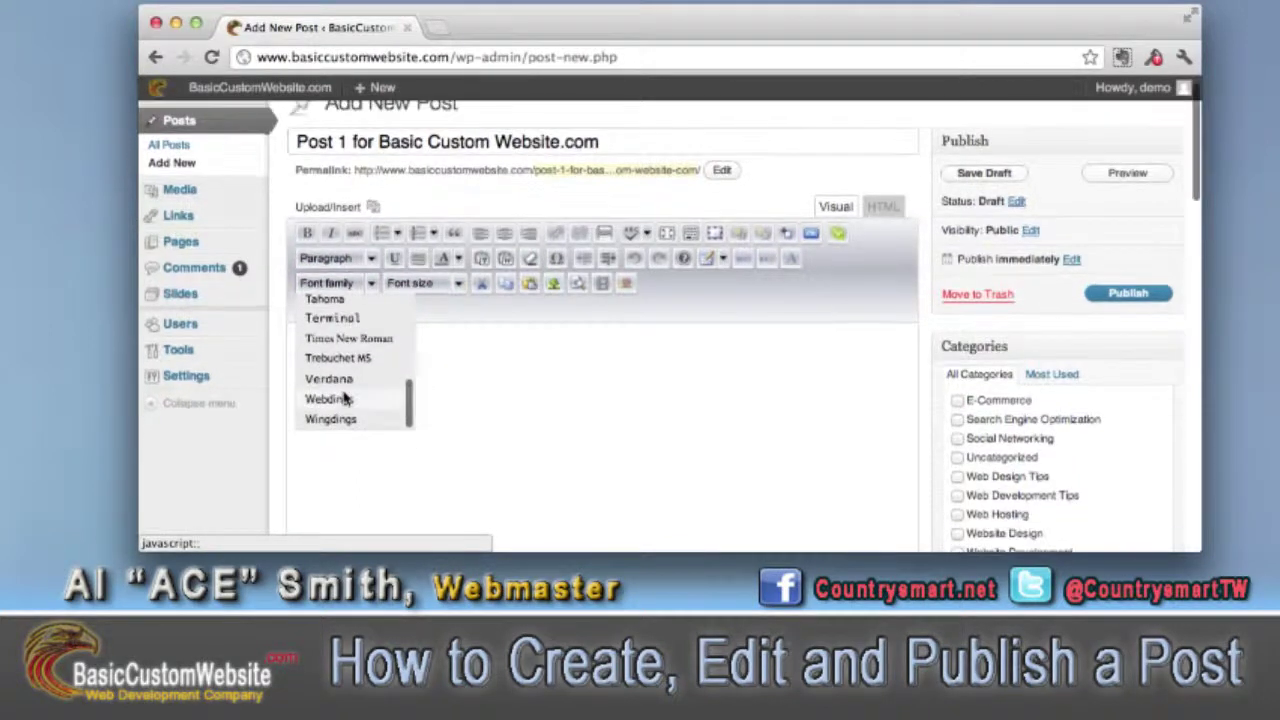
pyautogui.scroll(4, 345, 398)
pyautogui.scroll(5, 345, 398)
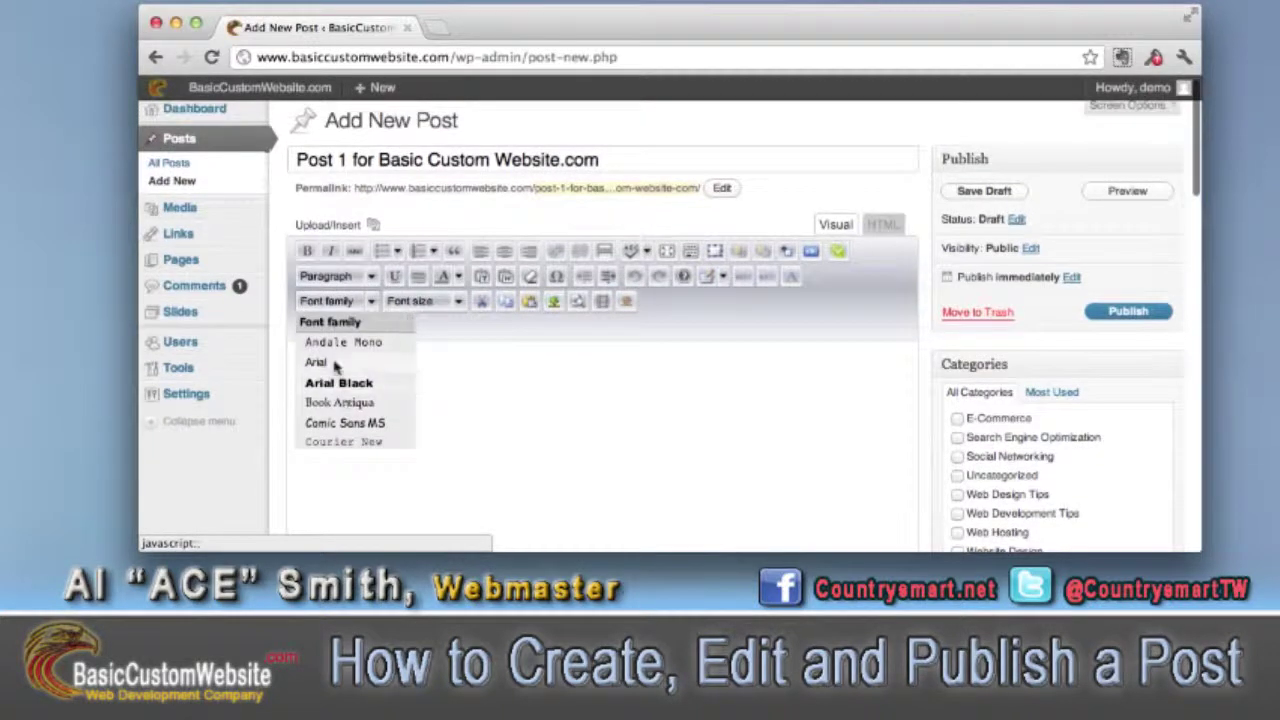
pyautogui.click(350, 322)
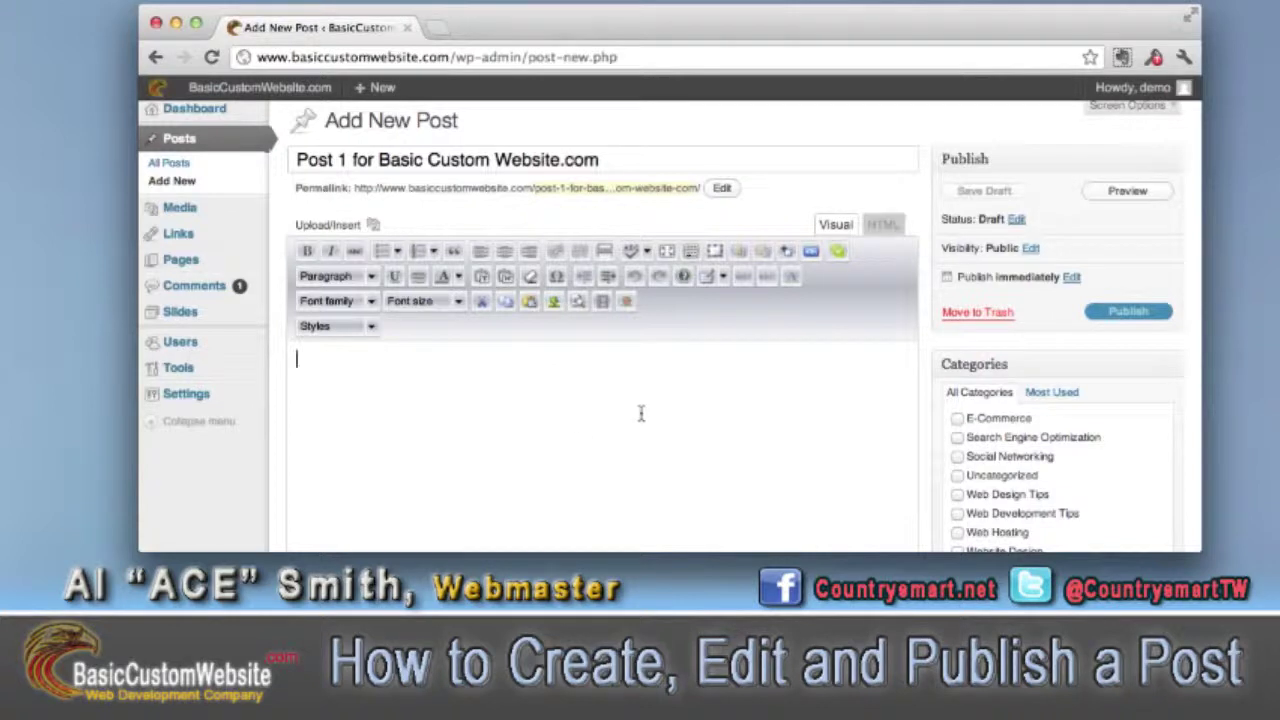
pyautogui.click(459, 302)
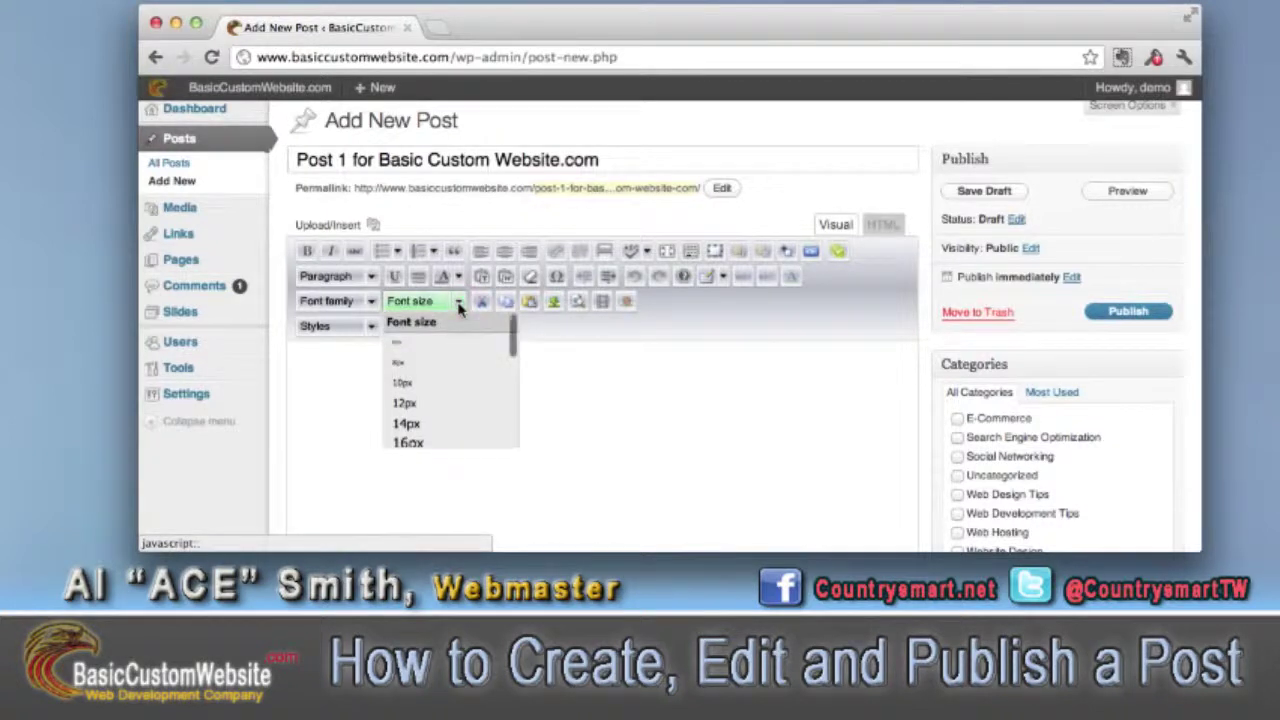
pyautogui.click(771, 357)
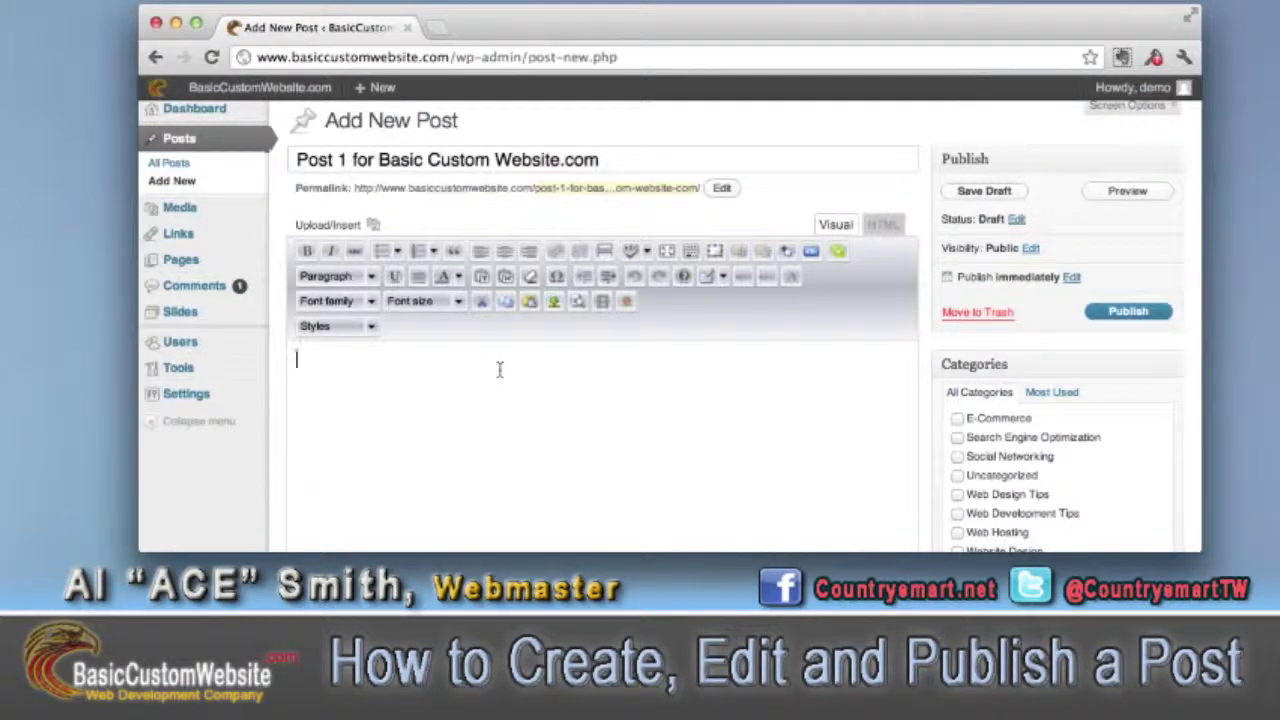
# Step: Write "Test Post Created on Basic Custom Website.com...." as the post's body text
pyautogui.write('Test Post Create')
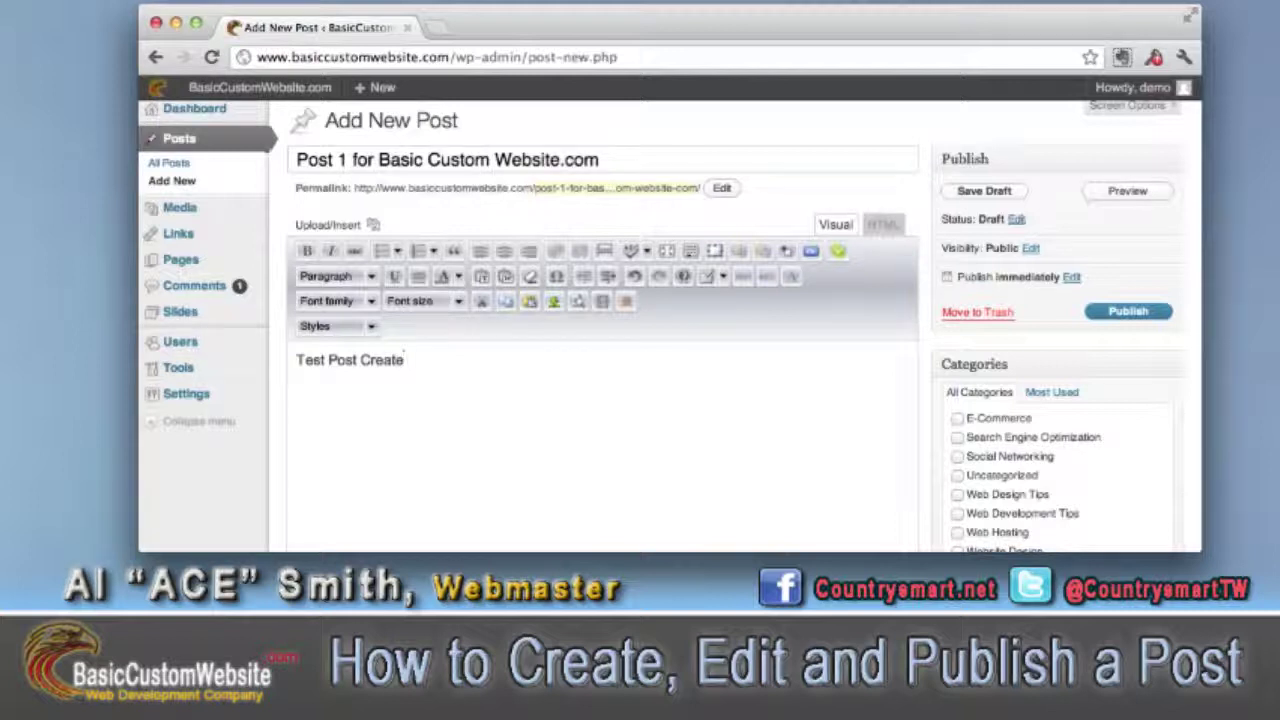
pyautogui.write('d on Basic Custom Website.com....')
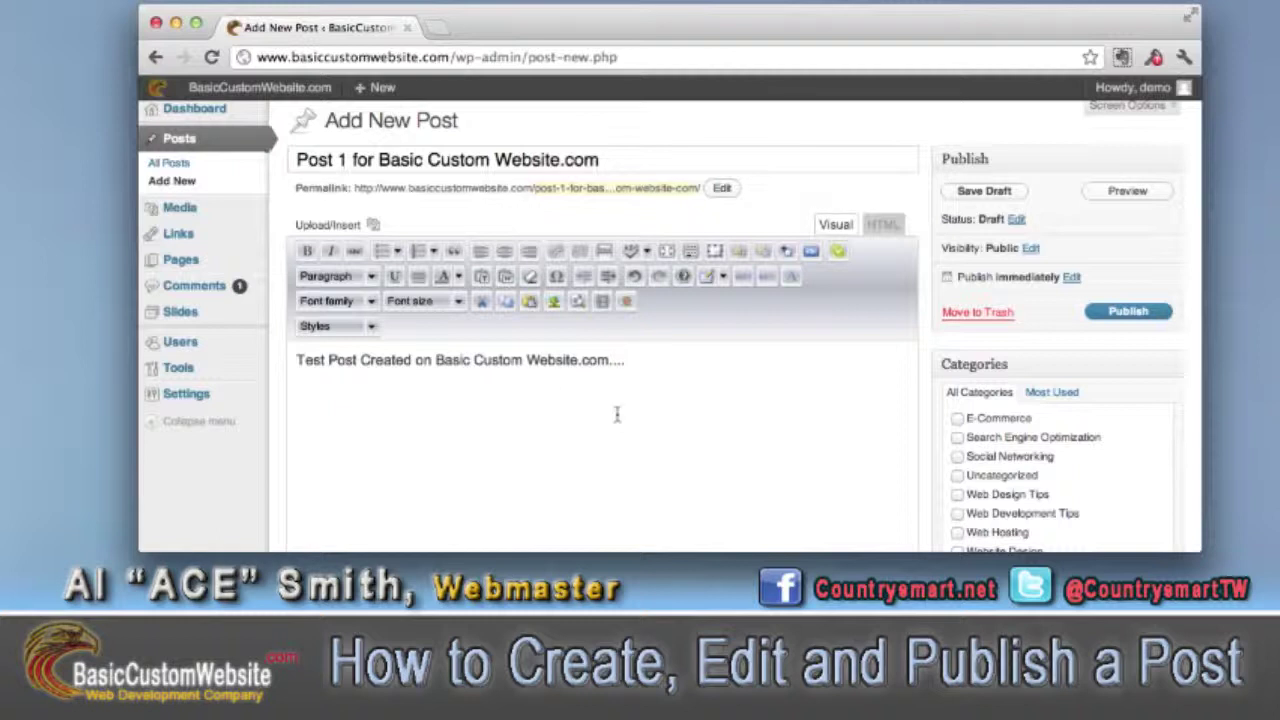
pyautogui.click(734, 437)
# Step: Review the post's author setting and the Social Networks Auto Poster options, including those for Facebook and Twitter
pyautogui.scroll(-5, 734, 437)
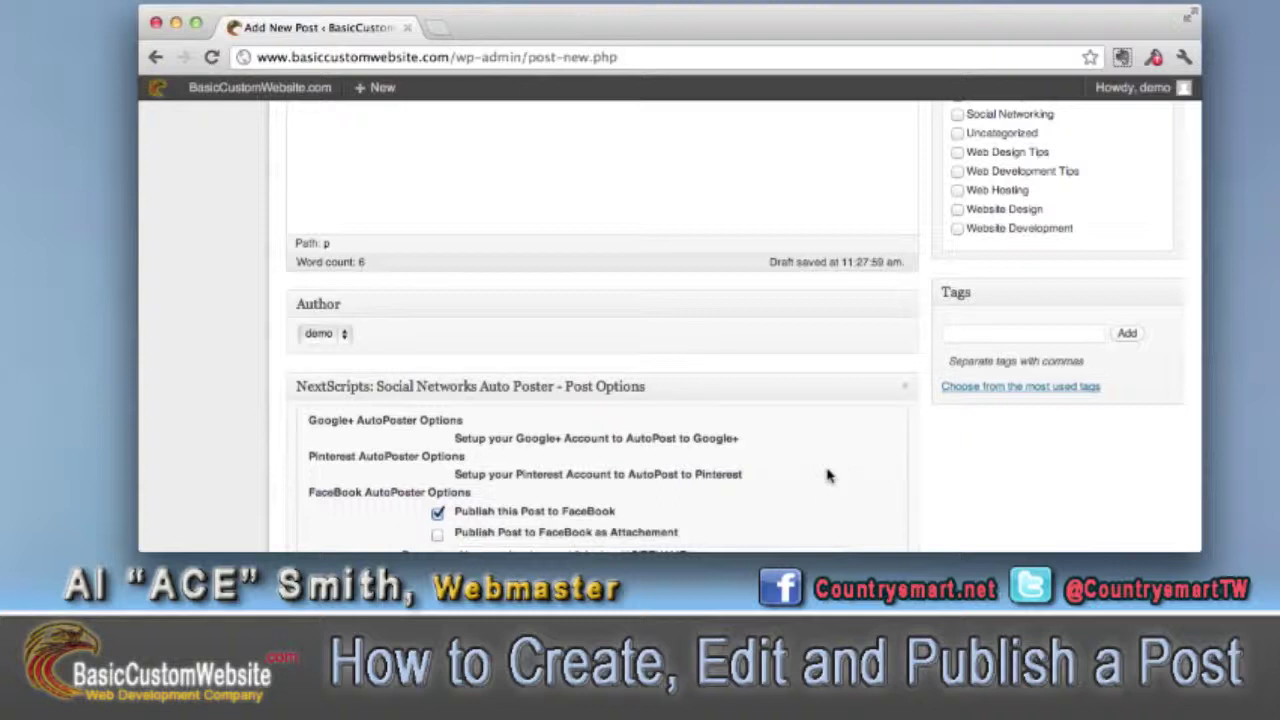
pyautogui.scroll(3, 827, 475)
pyautogui.scroll(-3, 827, 475)
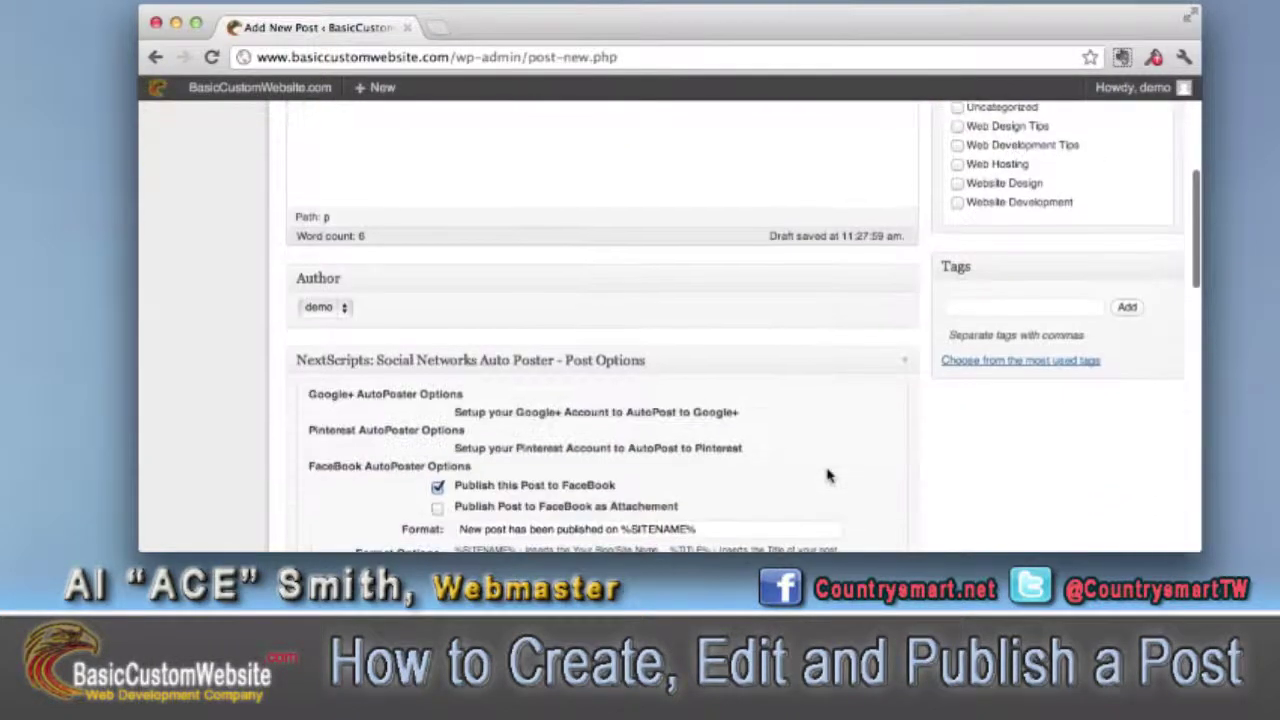
pyautogui.scroll(3, 827, 473)
pyautogui.scroll(-5, 828, 471)
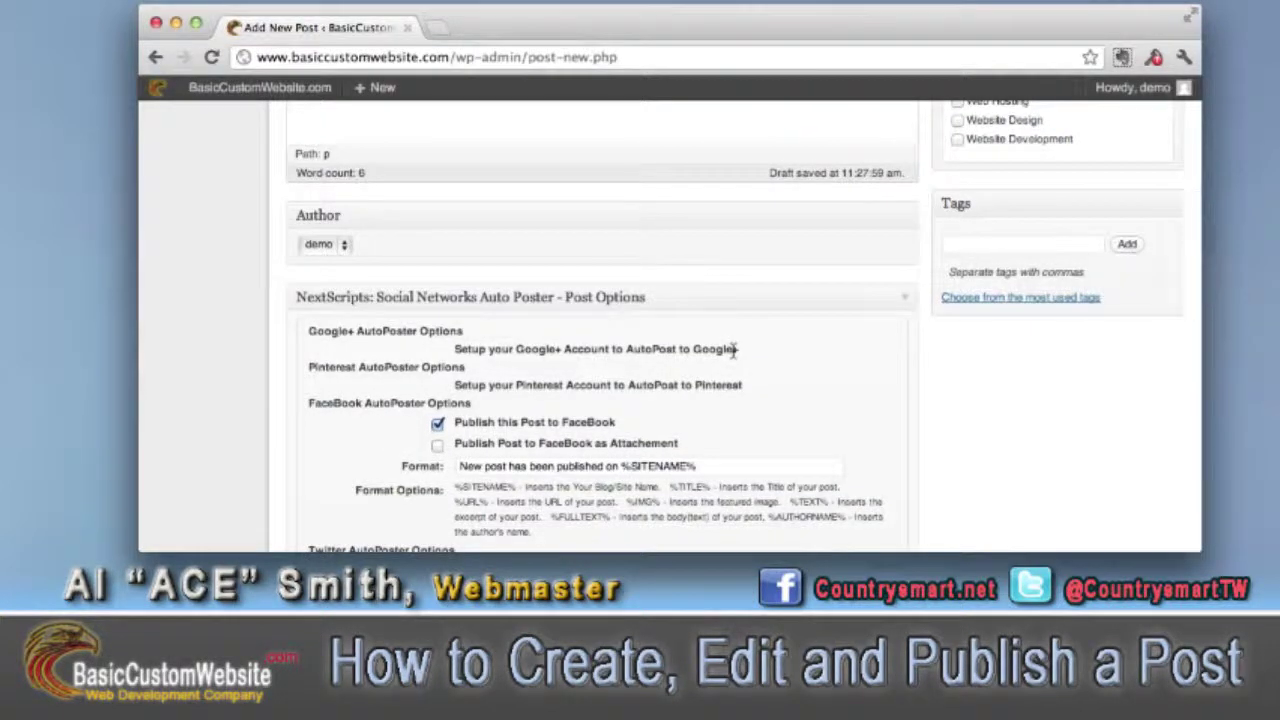
pyautogui.scroll(-3, 735, 349)
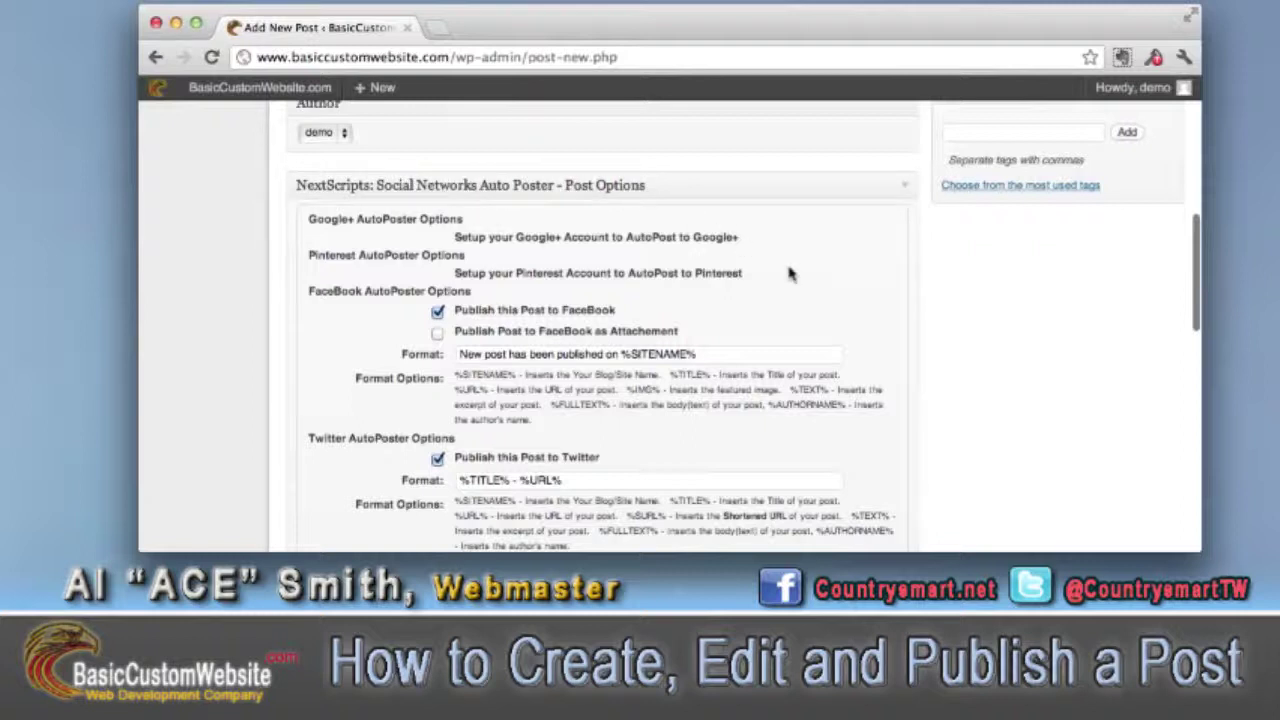
pyautogui.scroll(-2, 788, 273)
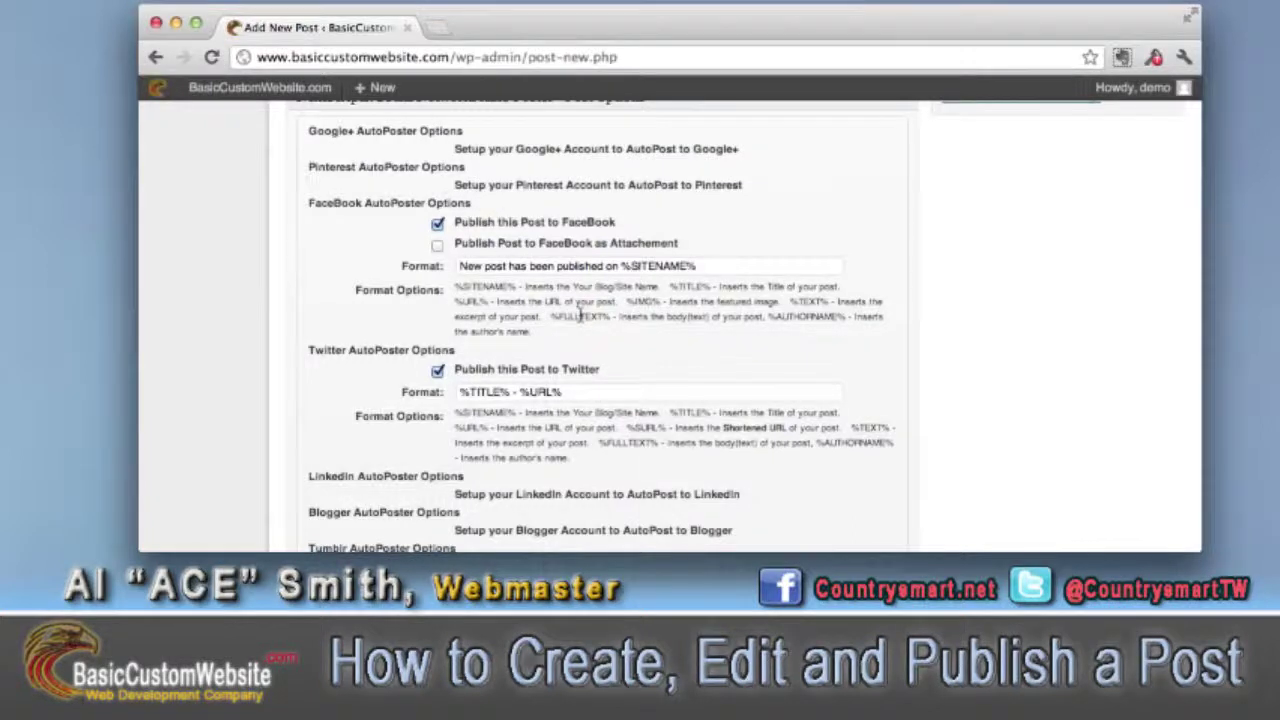
pyautogui.scroll(-3, 500, 260)
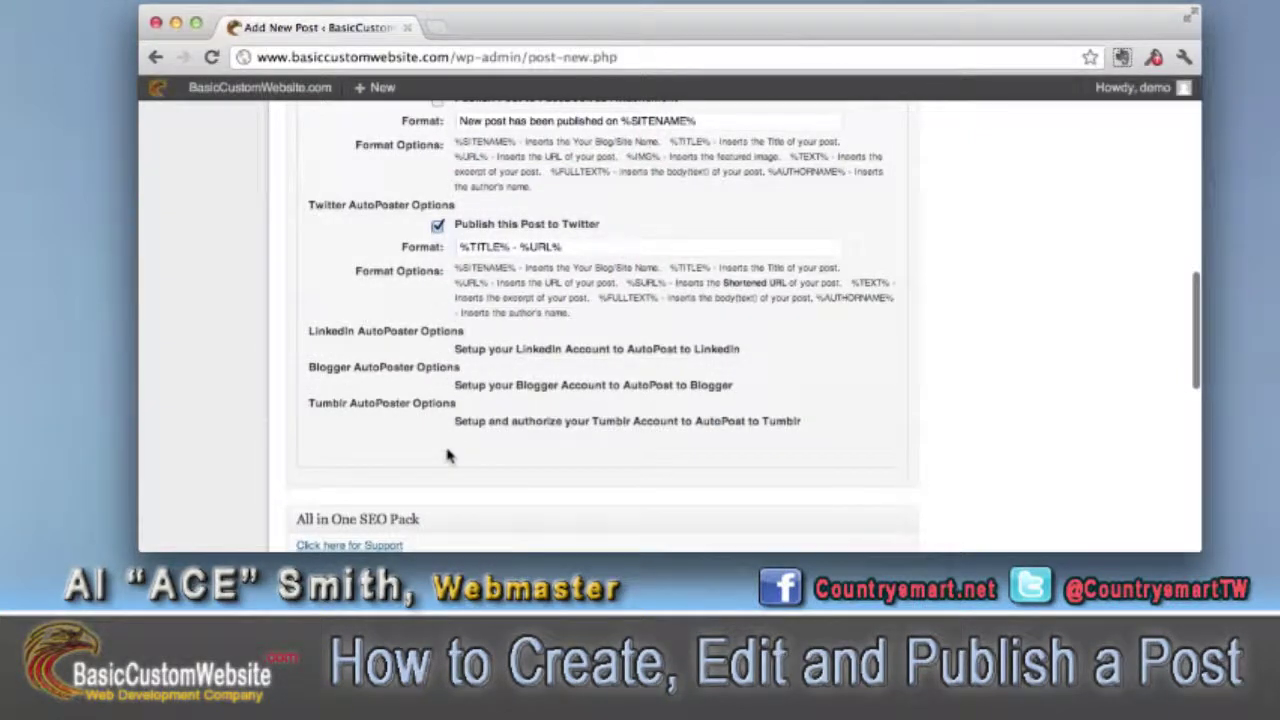
pyautogui.scroll(3, 447, 455)
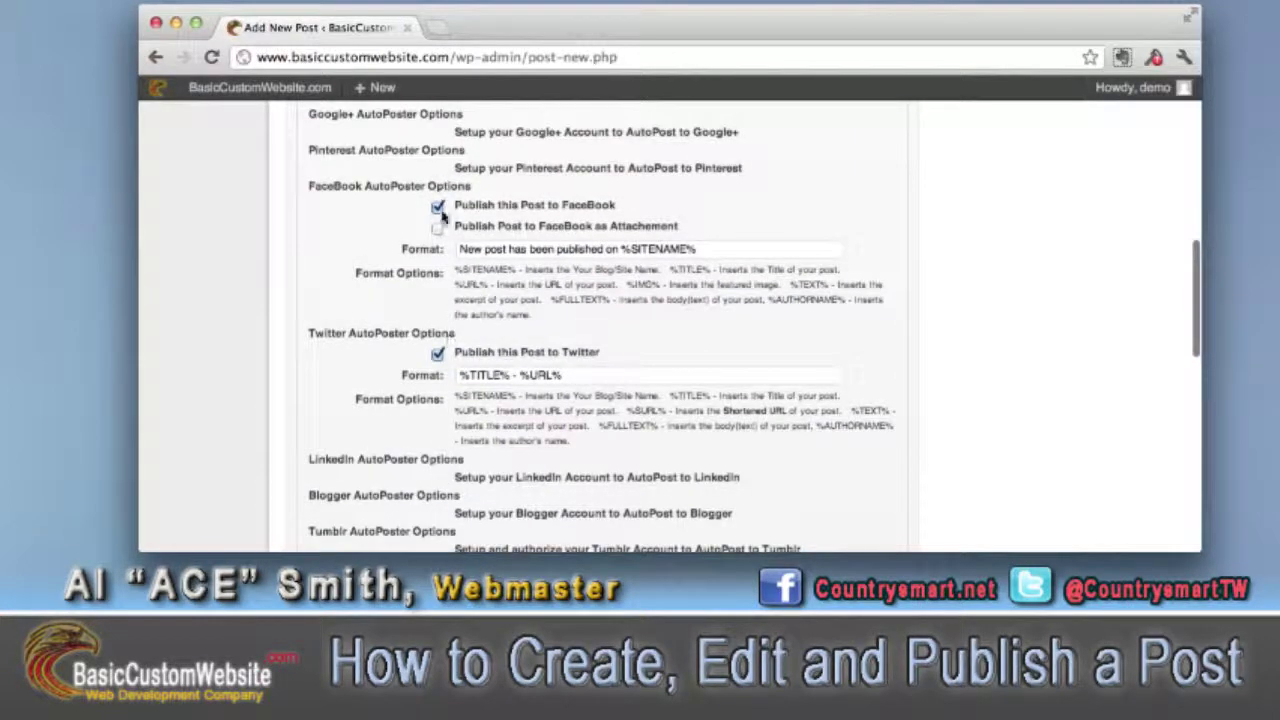
# Step: Turn publishing this post to Facebook and to Twitter off and back on
pyautogui.click(437, 208)
pyautogui.click(437, 208)
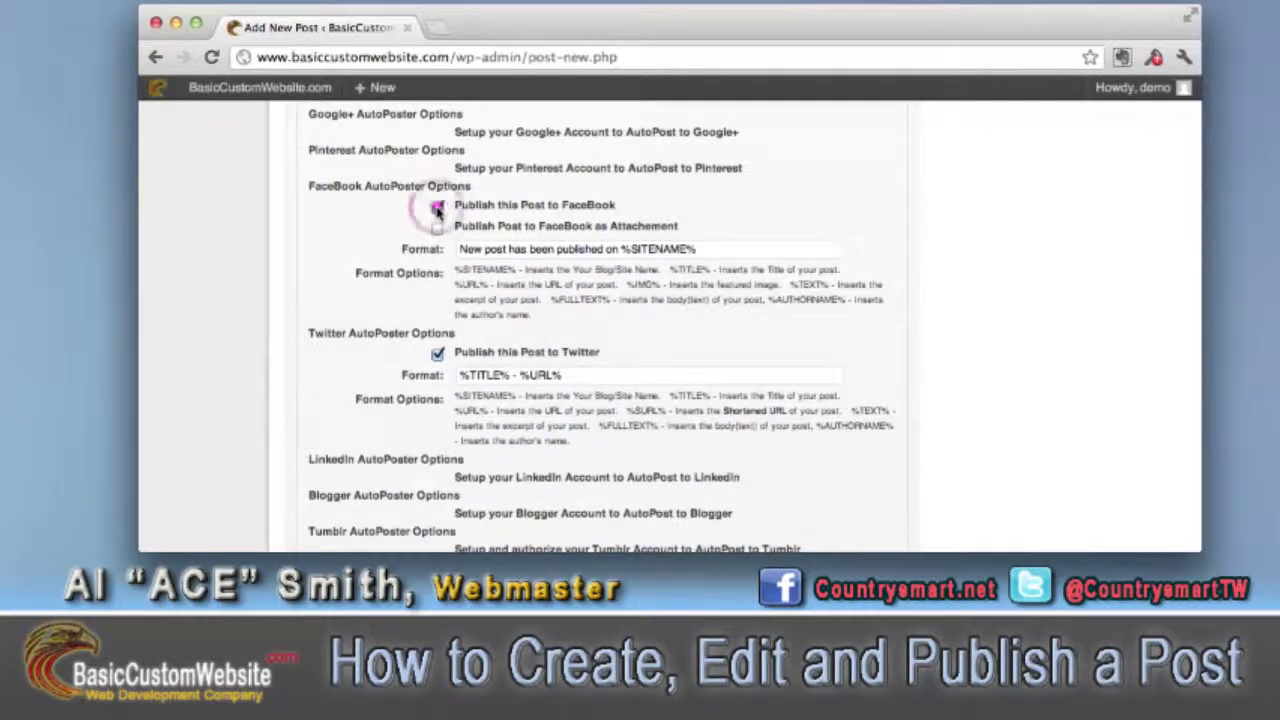
pyautogui.click(438, 354)
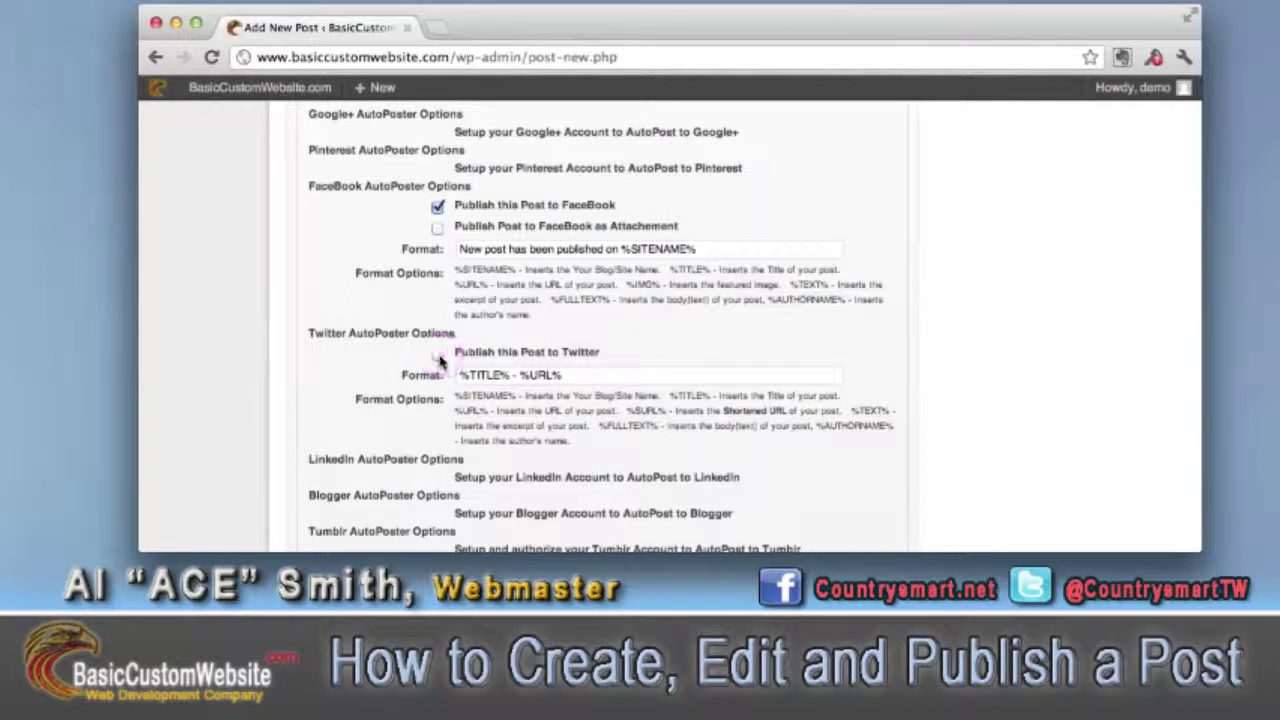
pyautogui.click(438, 354)
# Step: Copy the post's title "Post 1 for Basic Custom Website.com" into the All in One SEO Pack title
pyautogui.scroll(-3, 828, 361)
pyautogui.scroll(-10, 828, 361)
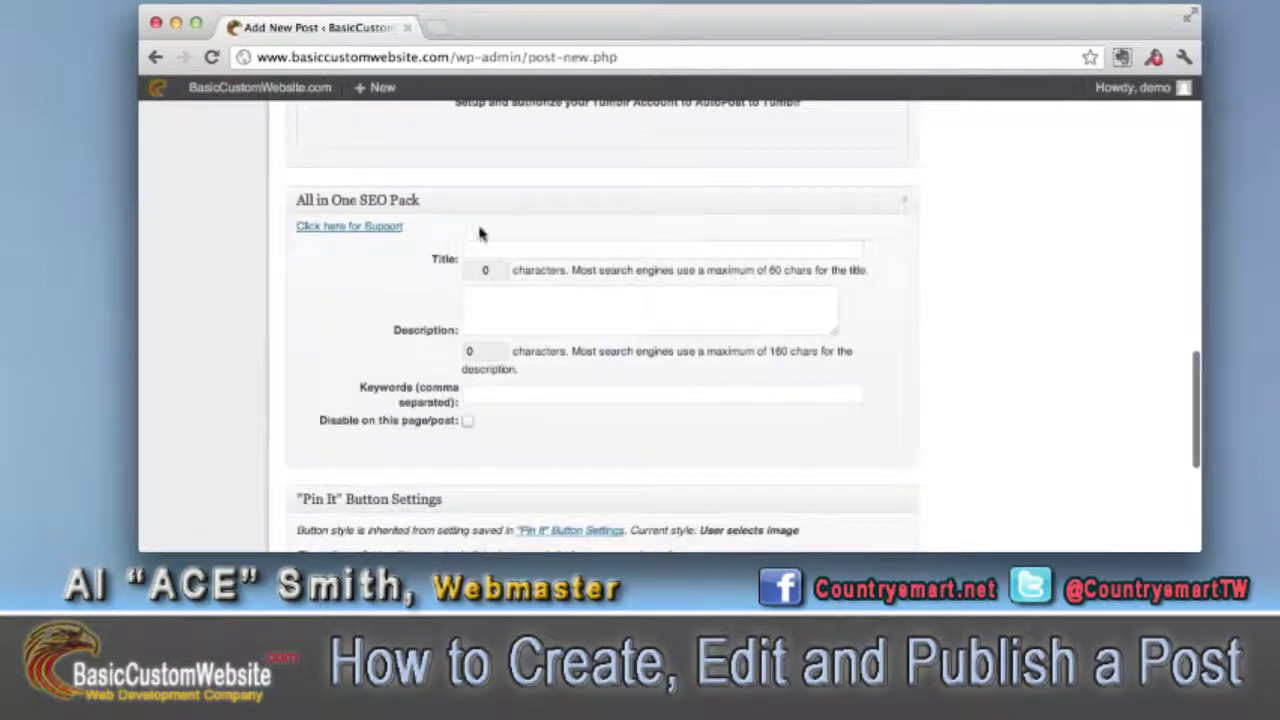
pyautogui.click(517, 249)
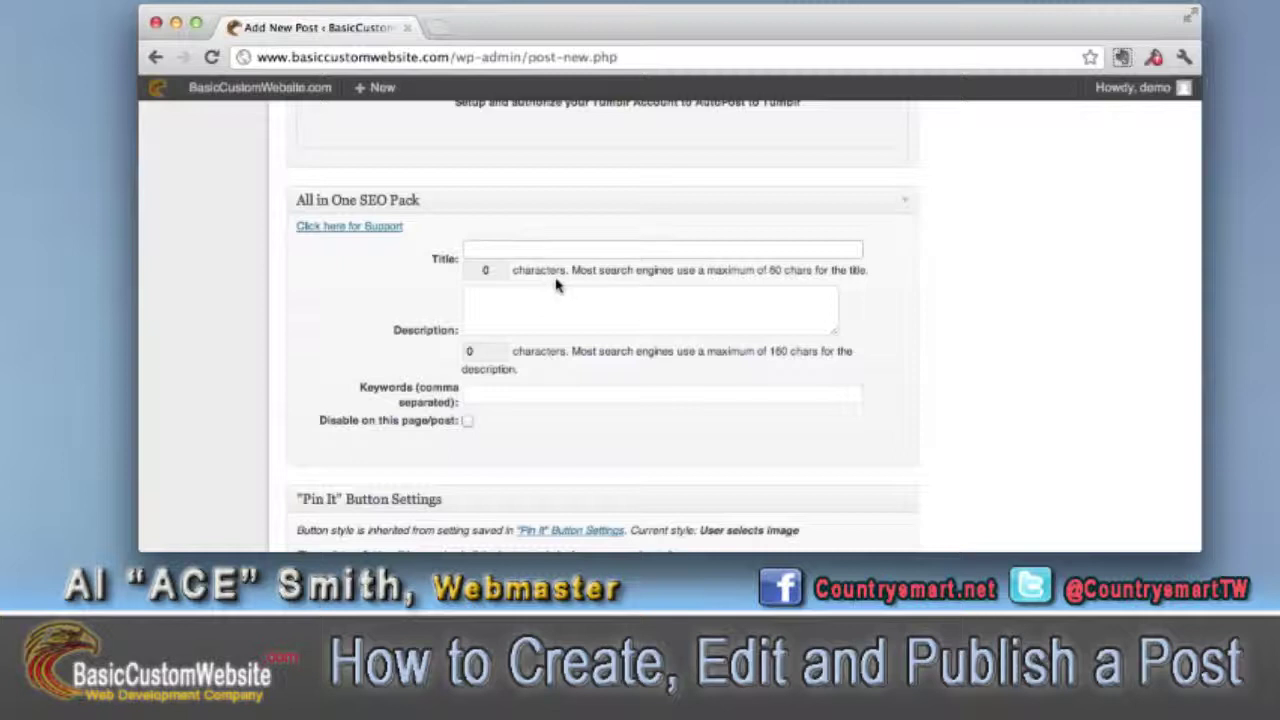
pyautogui.scroll(15, 557, 286)
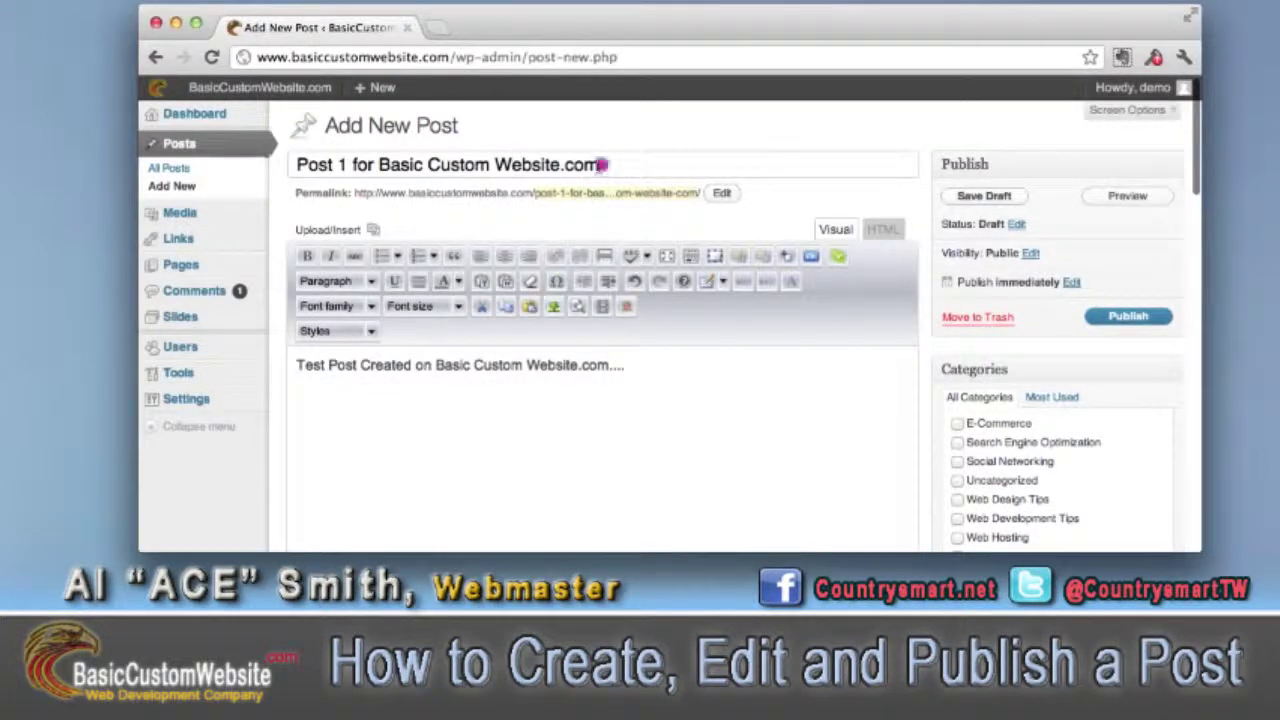
pyautogui.moveTo(602, 165); pyautogui.dragTo(298, 168)
pyautogui.press('super+c')
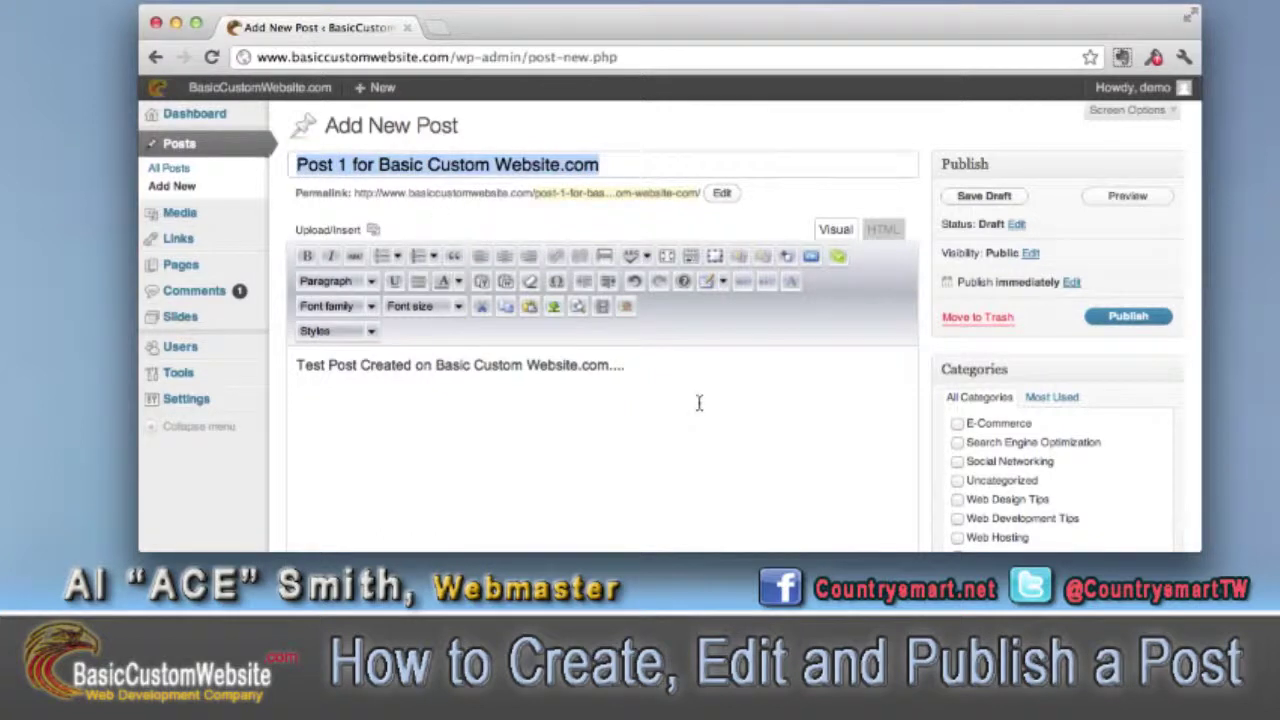
pyautogui.scroll(-15, 699, 403)
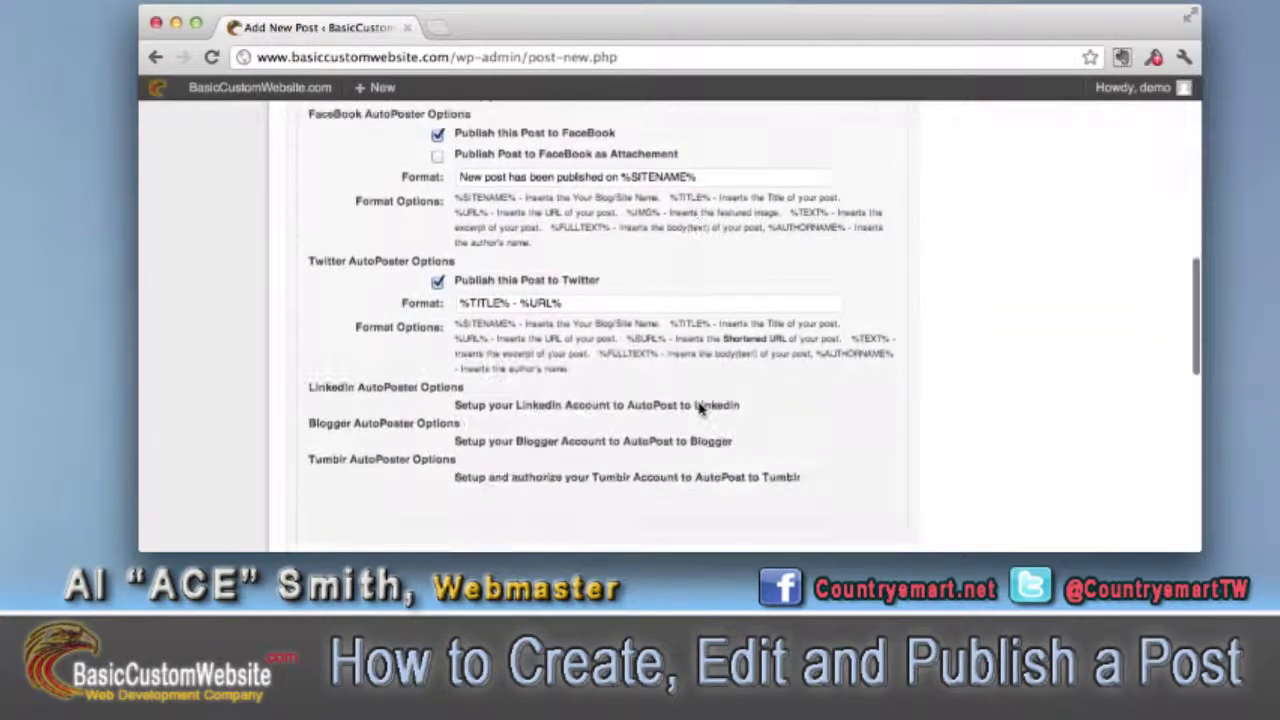
pyautogui.scroll(-2, 699, 408)
pyautogui.click(567, 284)
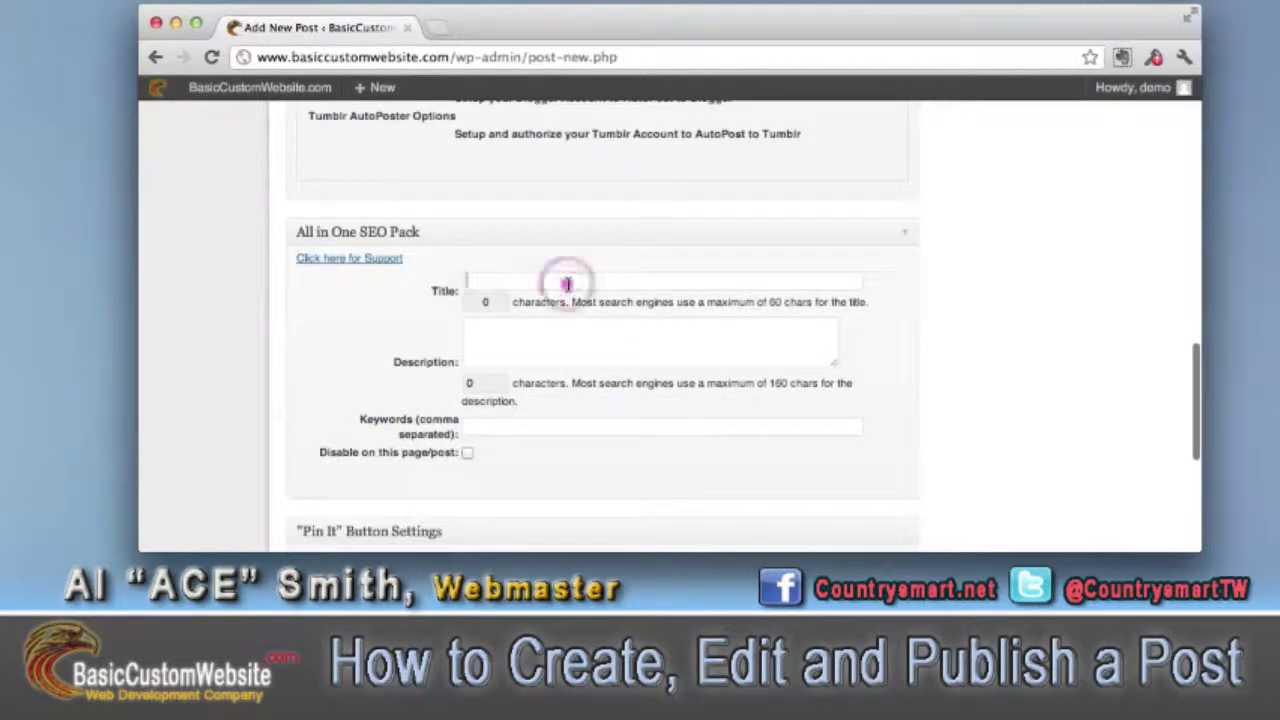
pyautogui.press('super+v')
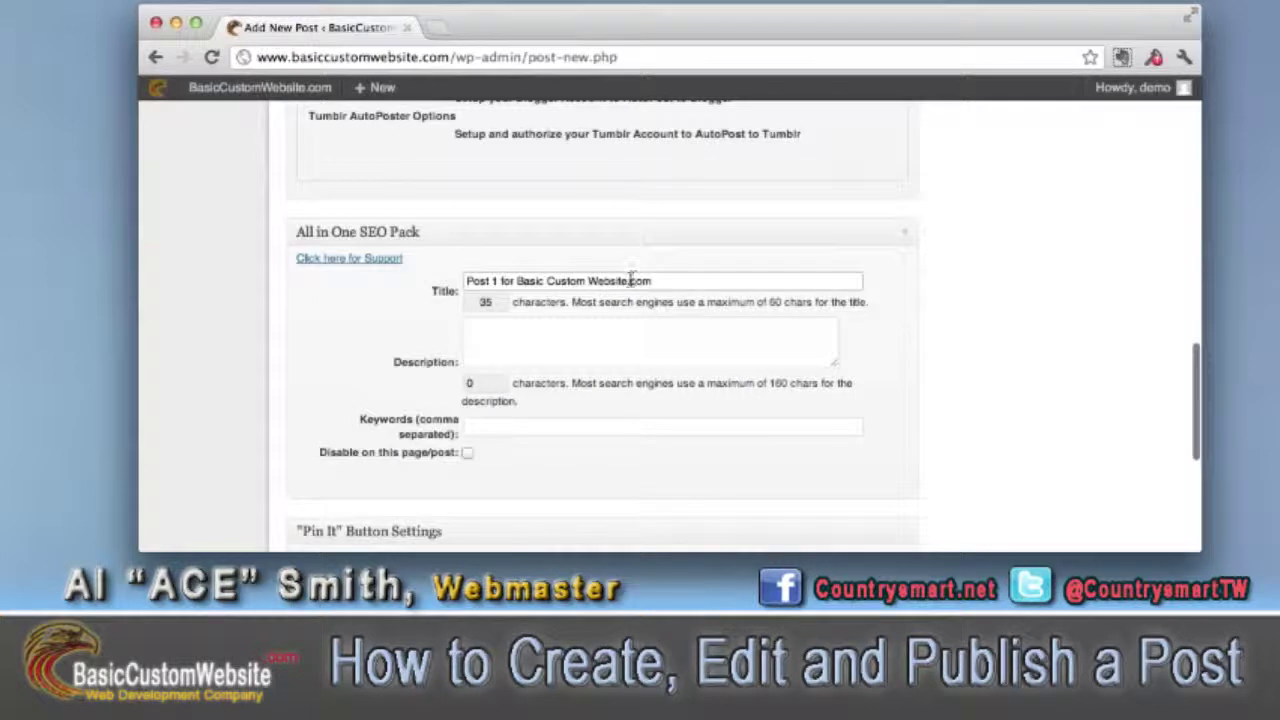
# Step: Copy the body text "Test Post Created on Basic Custom Website.com...." into the All in One SEO Pack description
pyautogui.scroll(15, 630, 284)
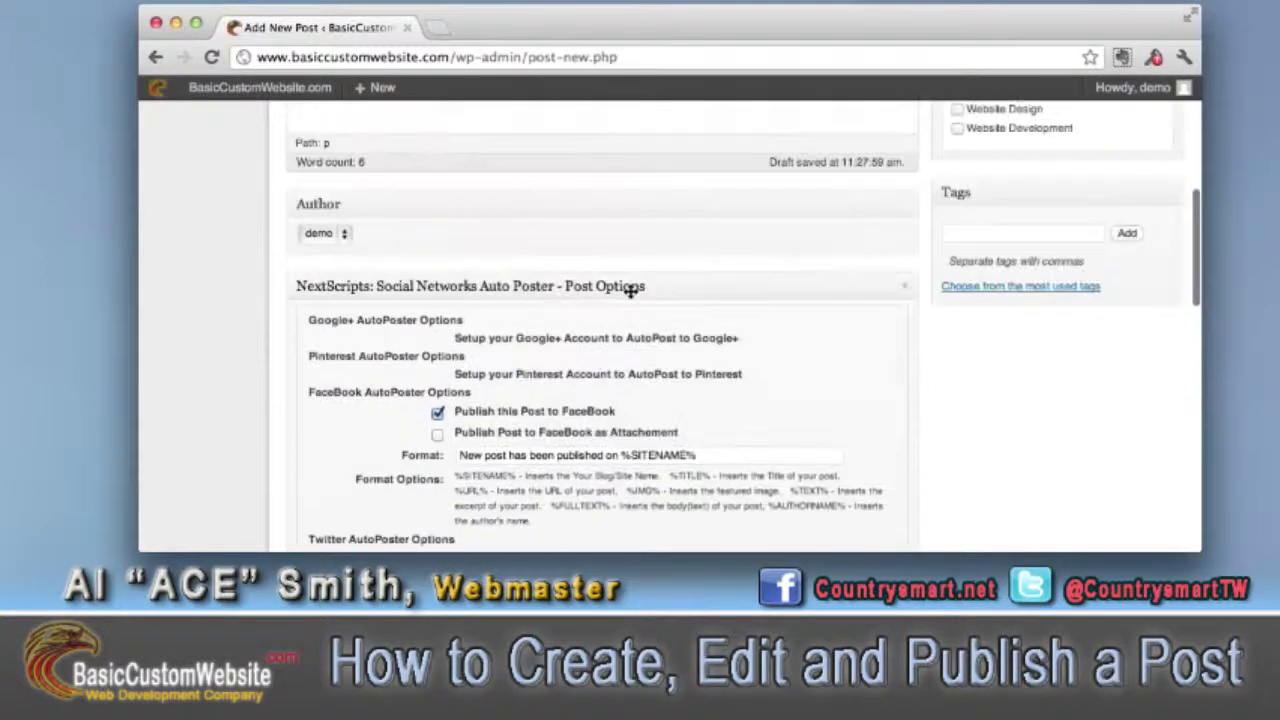
pyautogui.scroll(1, 599, 305)
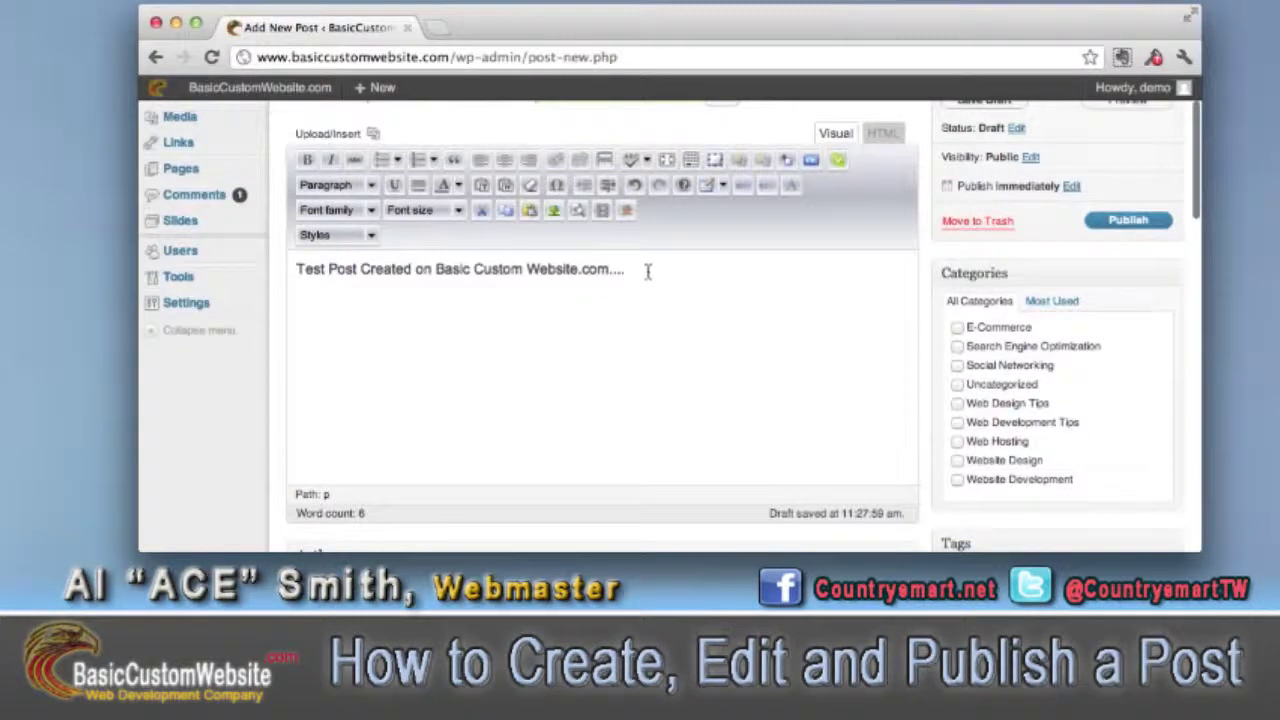
pyautogui.moveTo(635, 271); pyautogui.dragTo(292, 268)
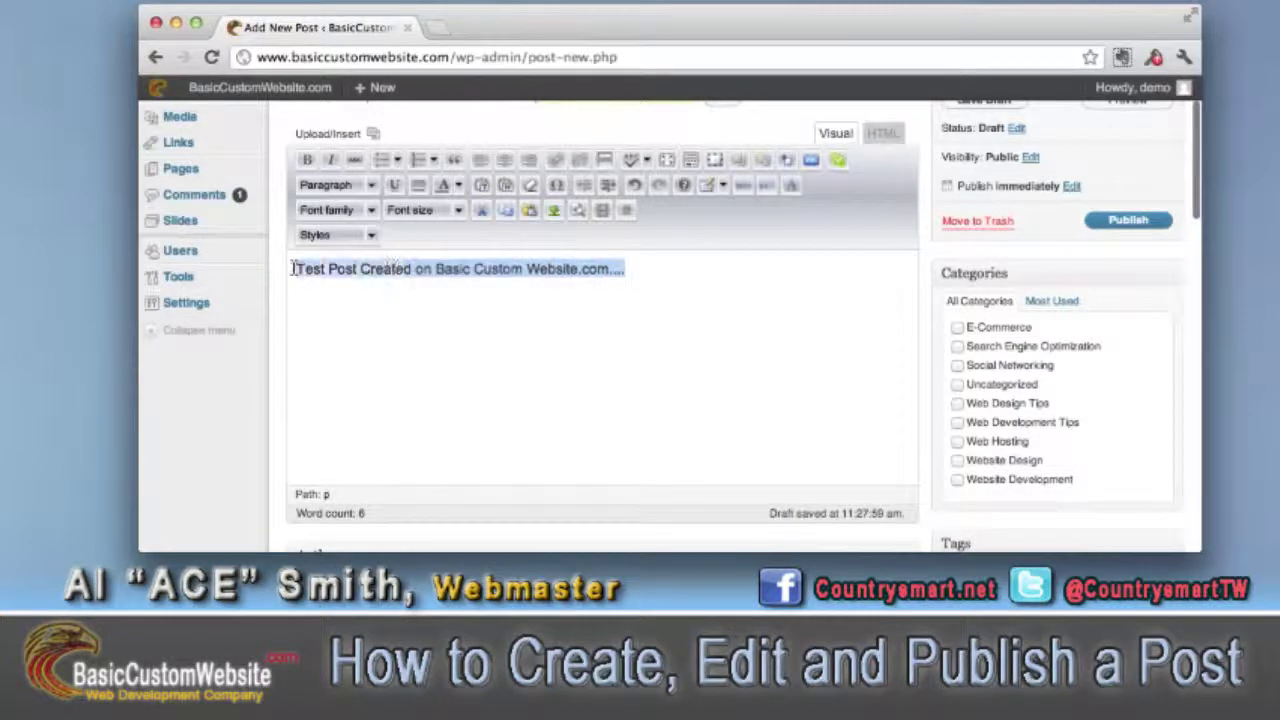
pyautogui.rightClick(366, 273)
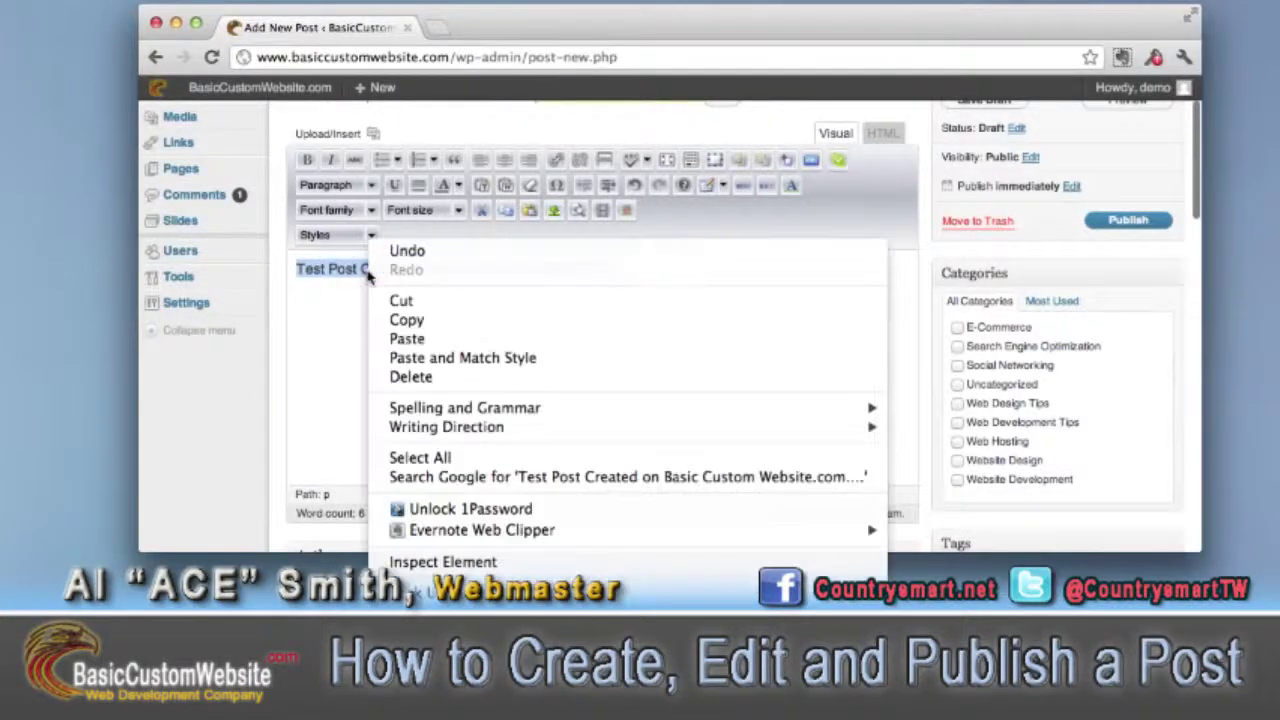
pyautogui.click(425, 324)
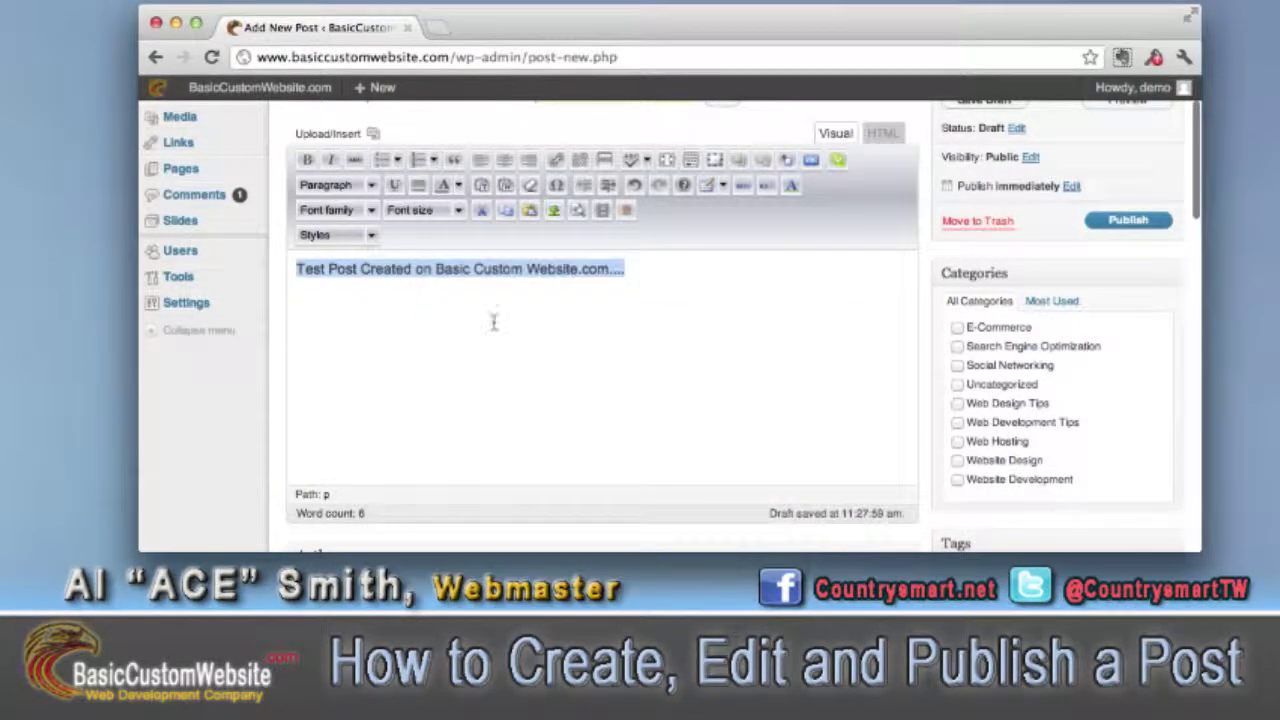
pyautogui.scroll(-10, 646, 329)
pyautogui.scroll(-3, 646, 336)
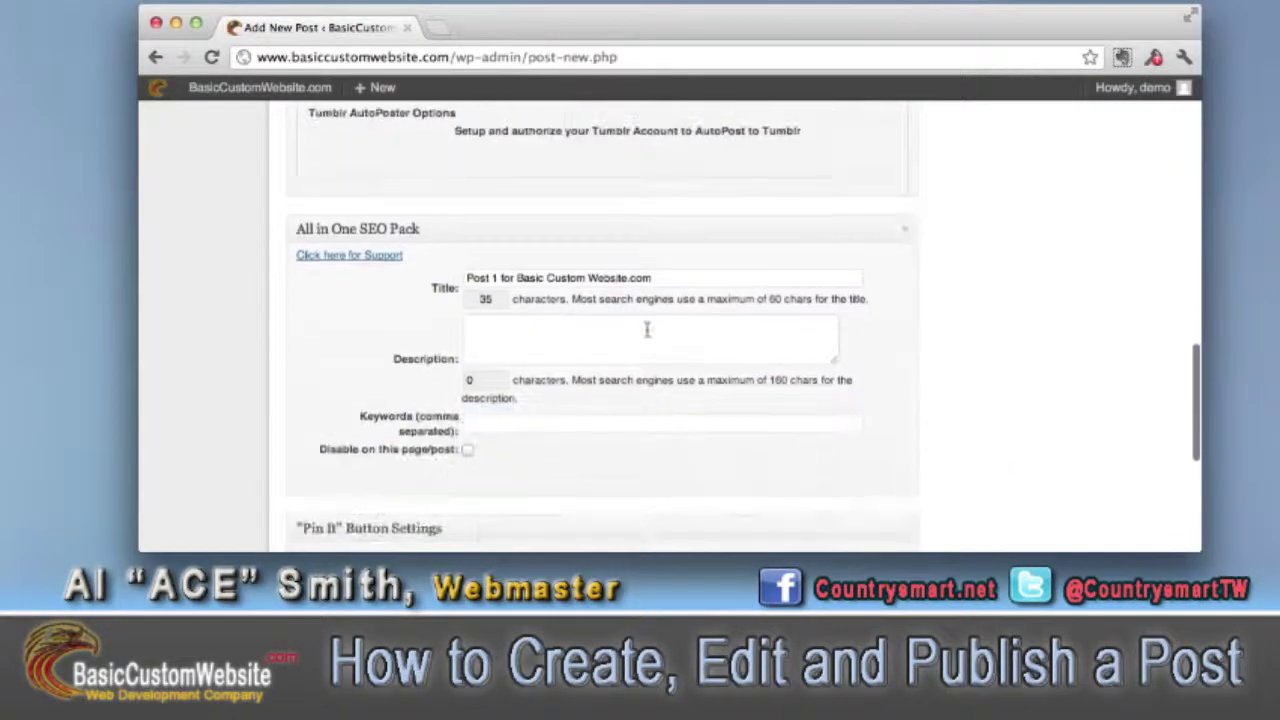
pyautogui.click(495, 335)
pyautogui.rightClick(495, 335)
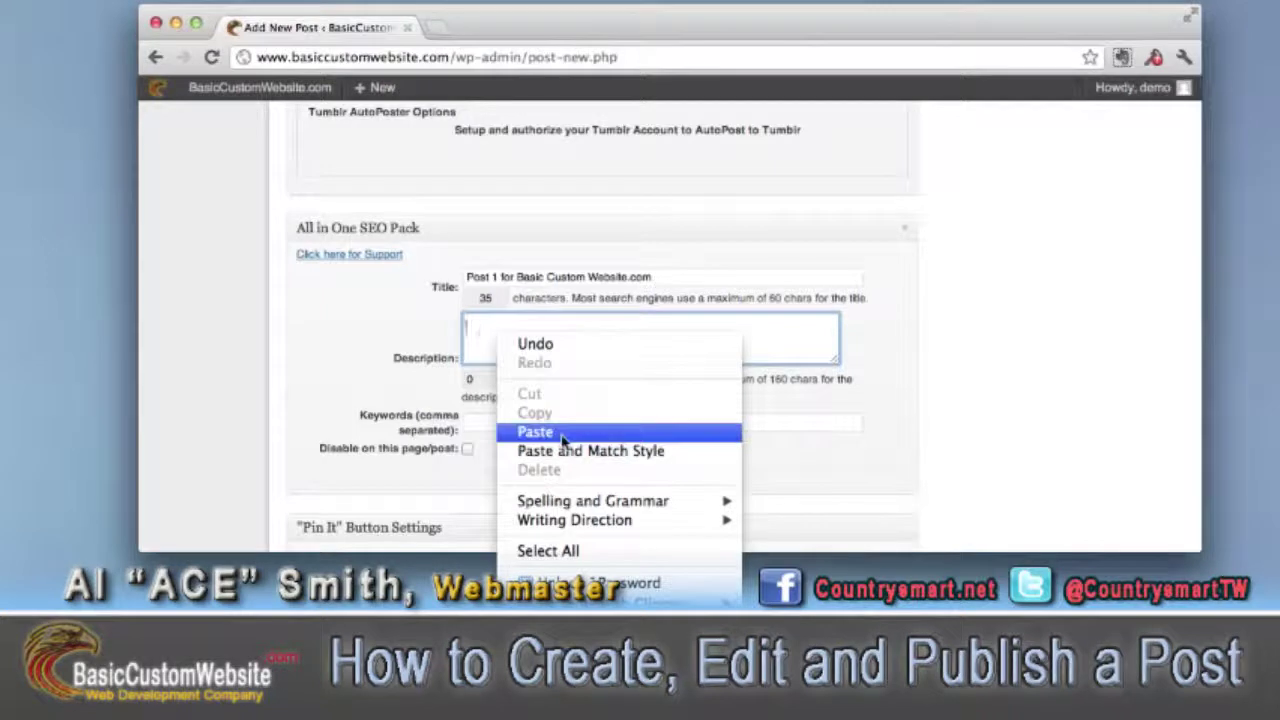
pyautogui.click(563, 438)
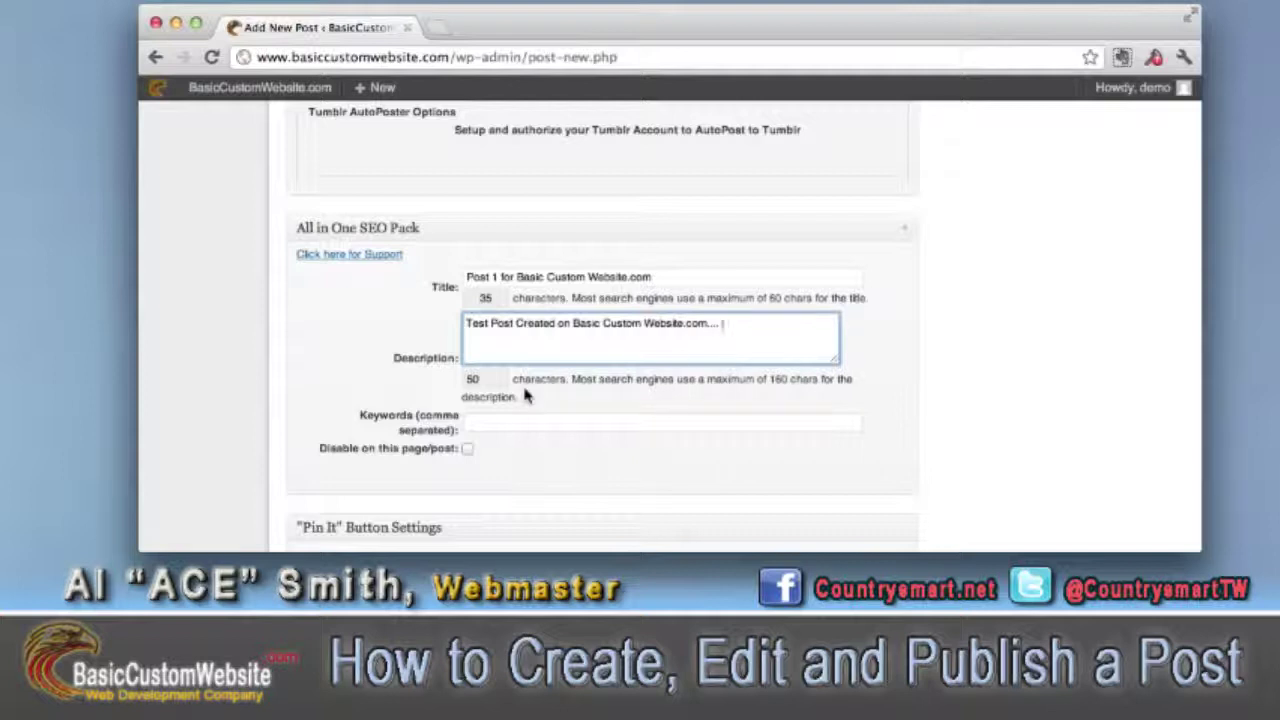
pyautogui.click(471, 326)
pyautogui.click(735, 324)
pyautogui.click(659, 276)
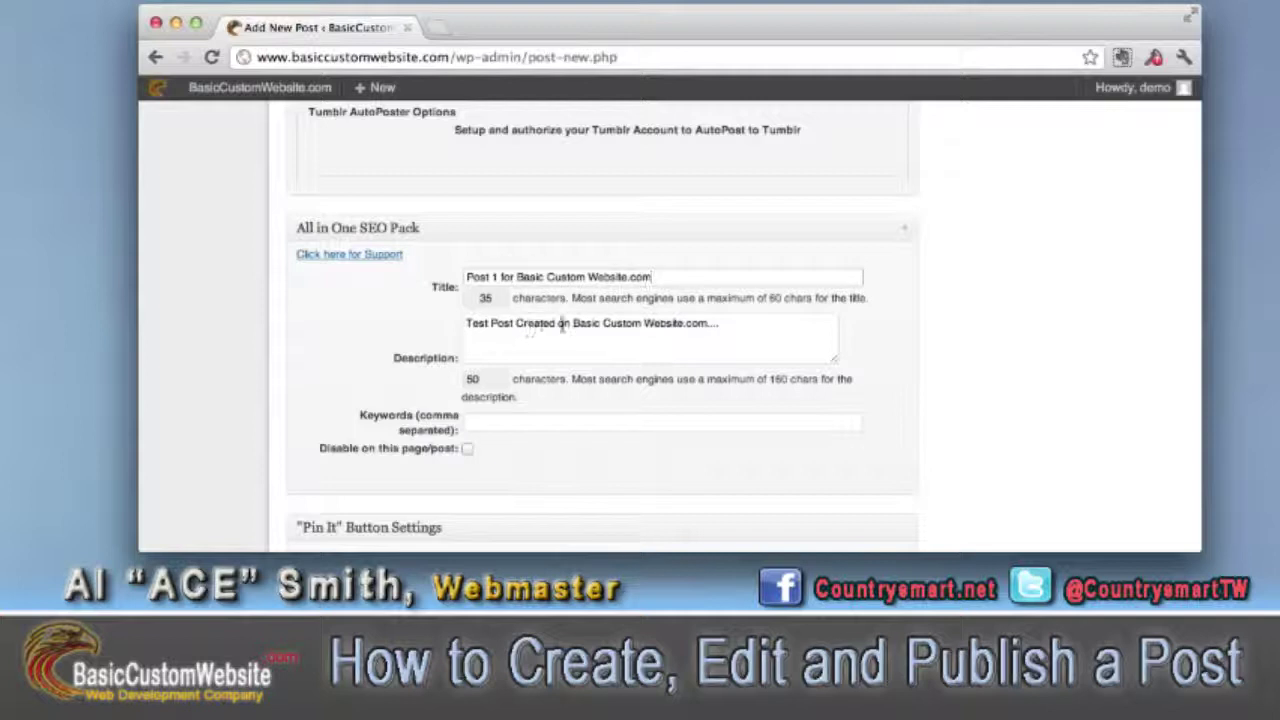
# Step: Enter the SEO keywords "basic,website,custom,post,test", separated by commas without spaces
pyautogui.click(531, 423)
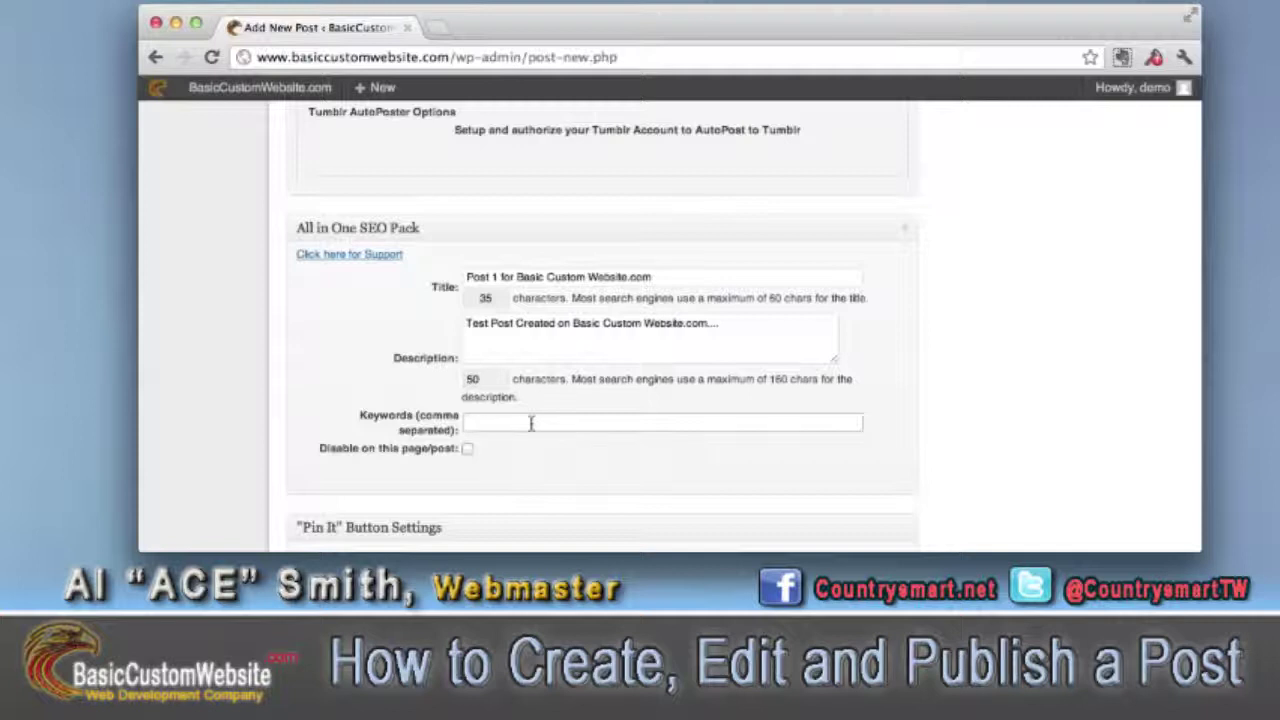
pyautogui.write('bs')
pyautogui.write('sic')
pyautogui.write('ic')
pyautogui.write(',webs')
pyautogui.write('ite')
pyautogui.write(',custom')
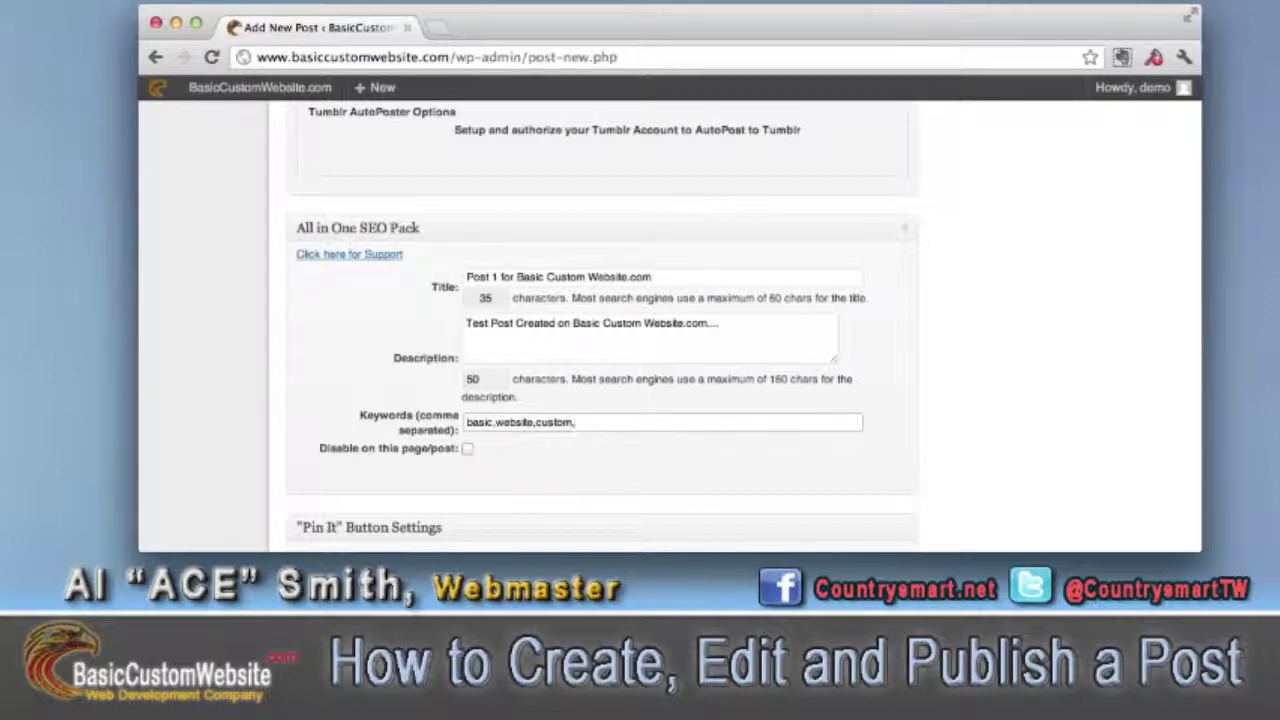
pyautogui.write(',post,test')
pyautogui.click(496, 422)
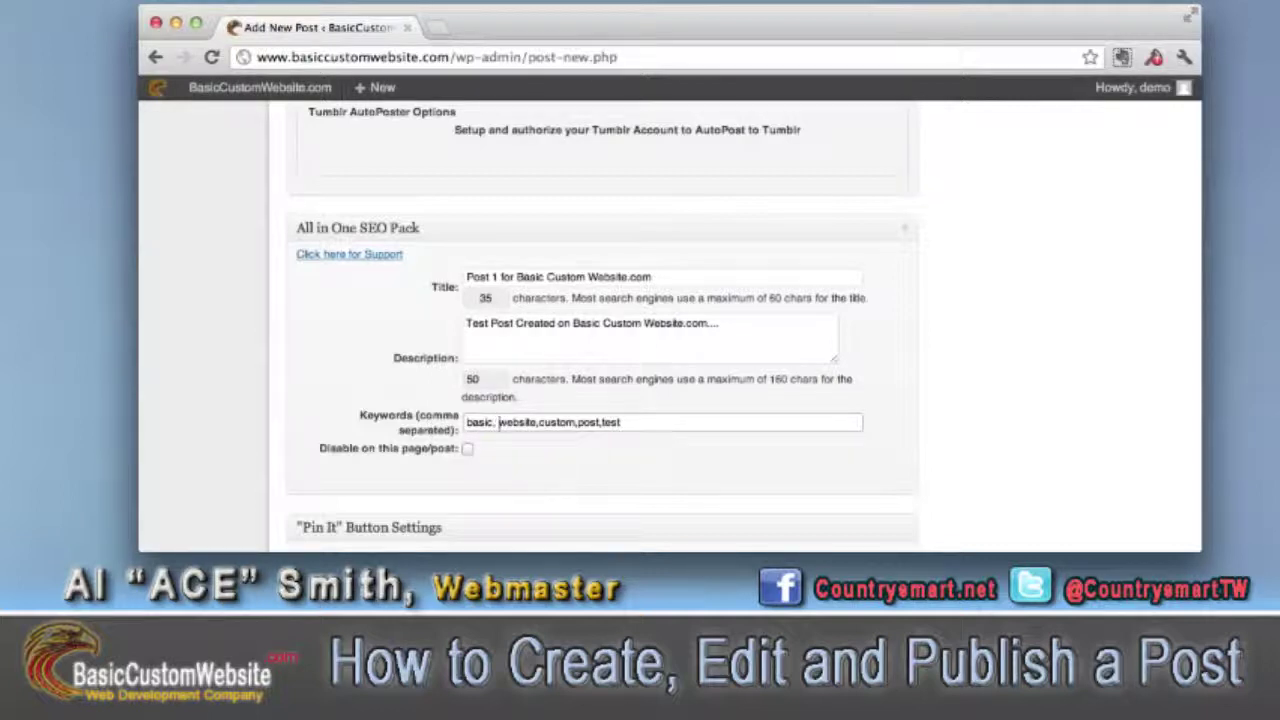
pyautogui.press('BackSpace')
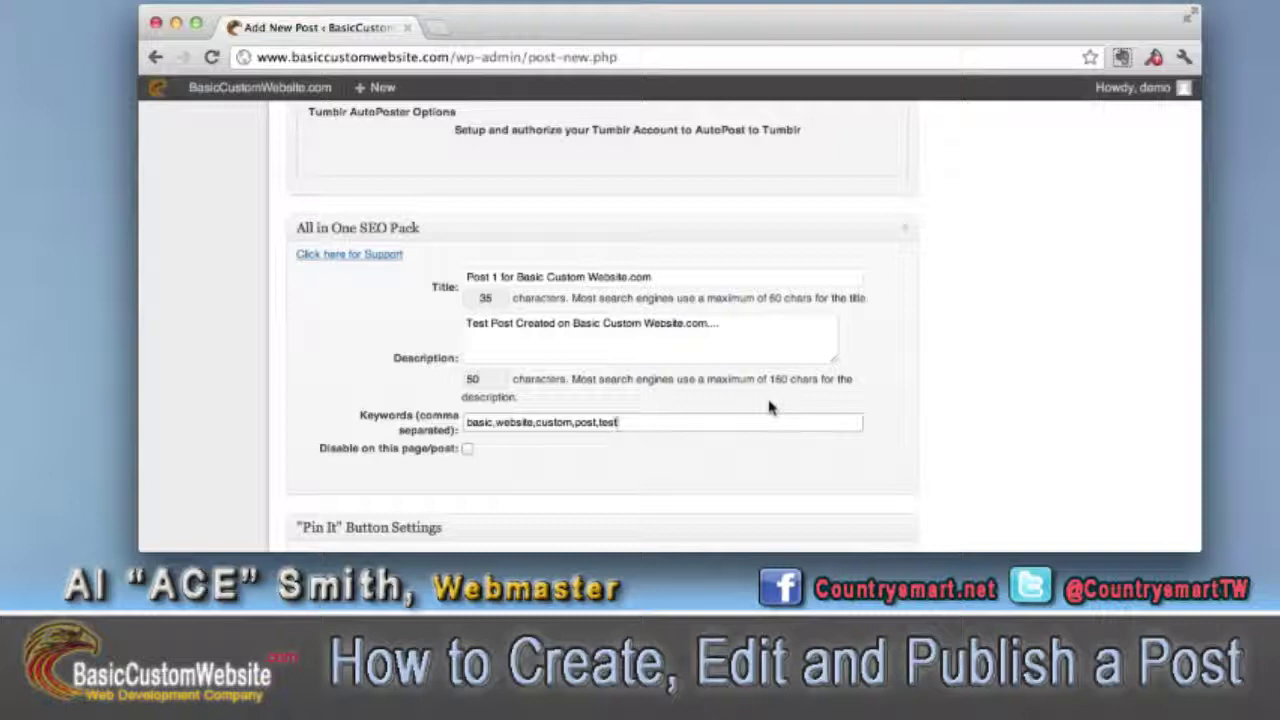
# Step: Copy the SEO description "Test Post Created on Basic Custom Website.com...." into the pin description of the "Pin It" button settings
pyautogui.scroll(-6, 769, 405)
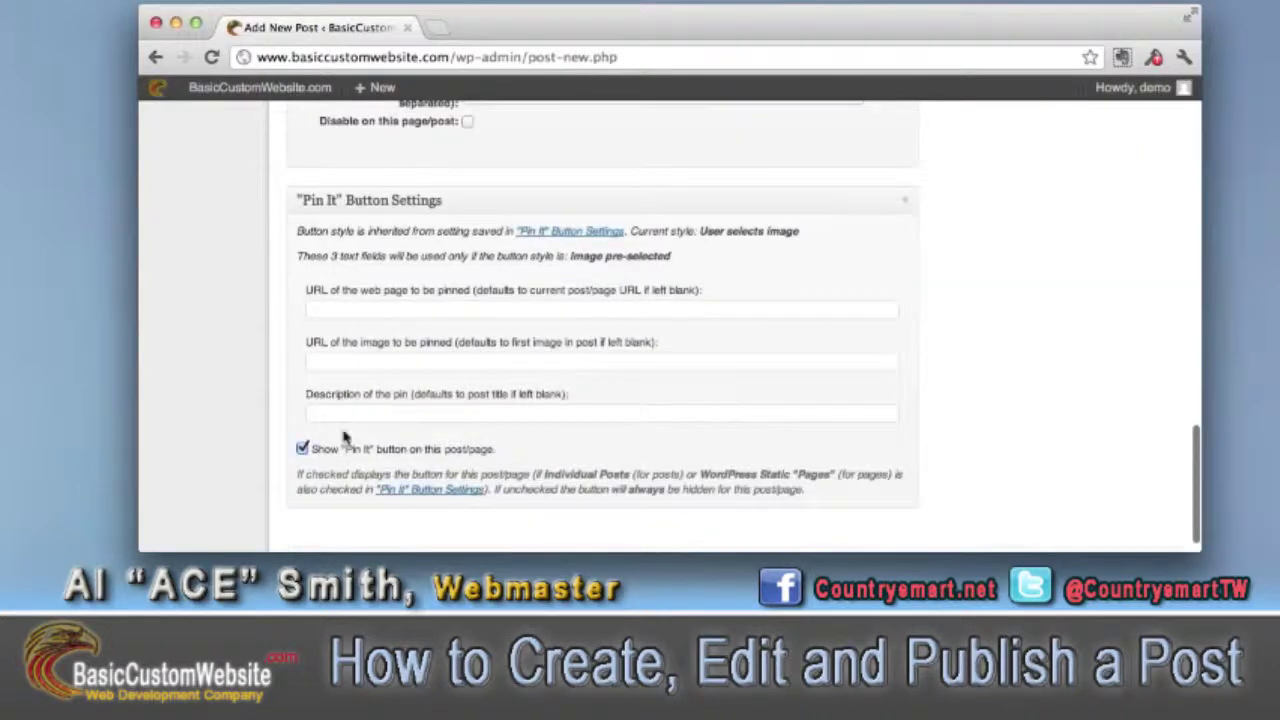
pyautogui.click(512, 412)
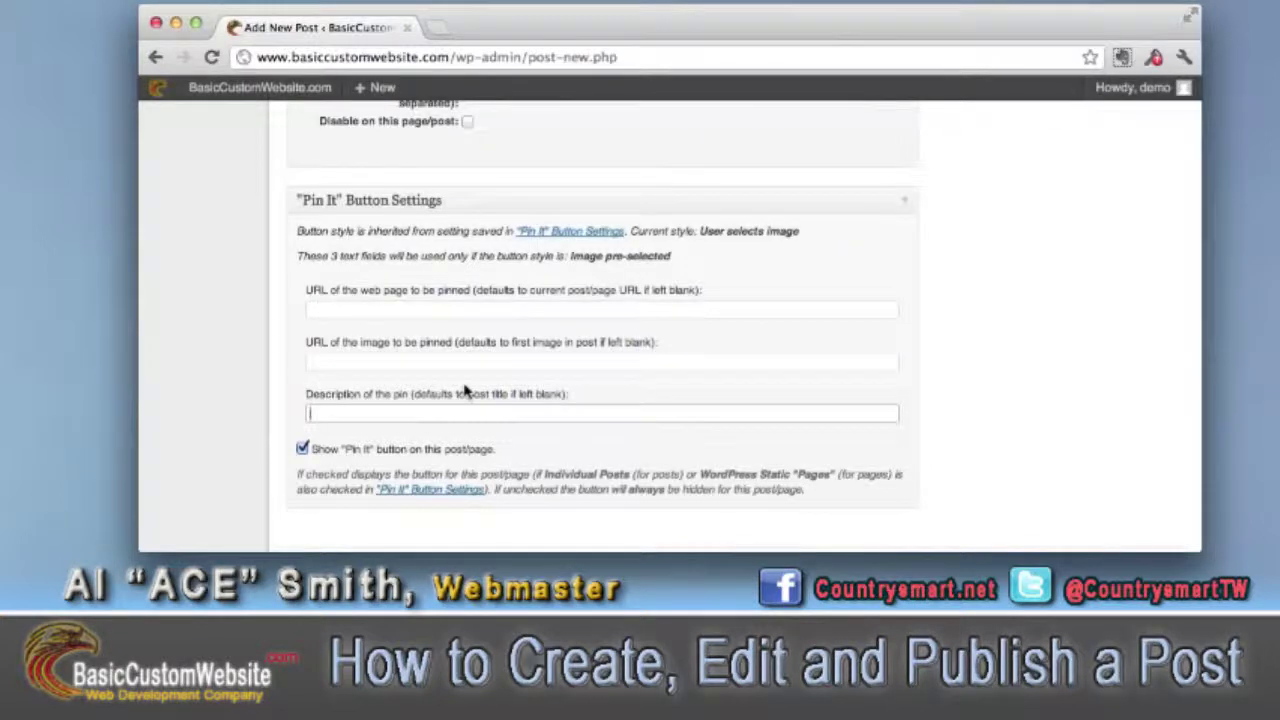
pyautogui.scroll(-1, 464, 390)
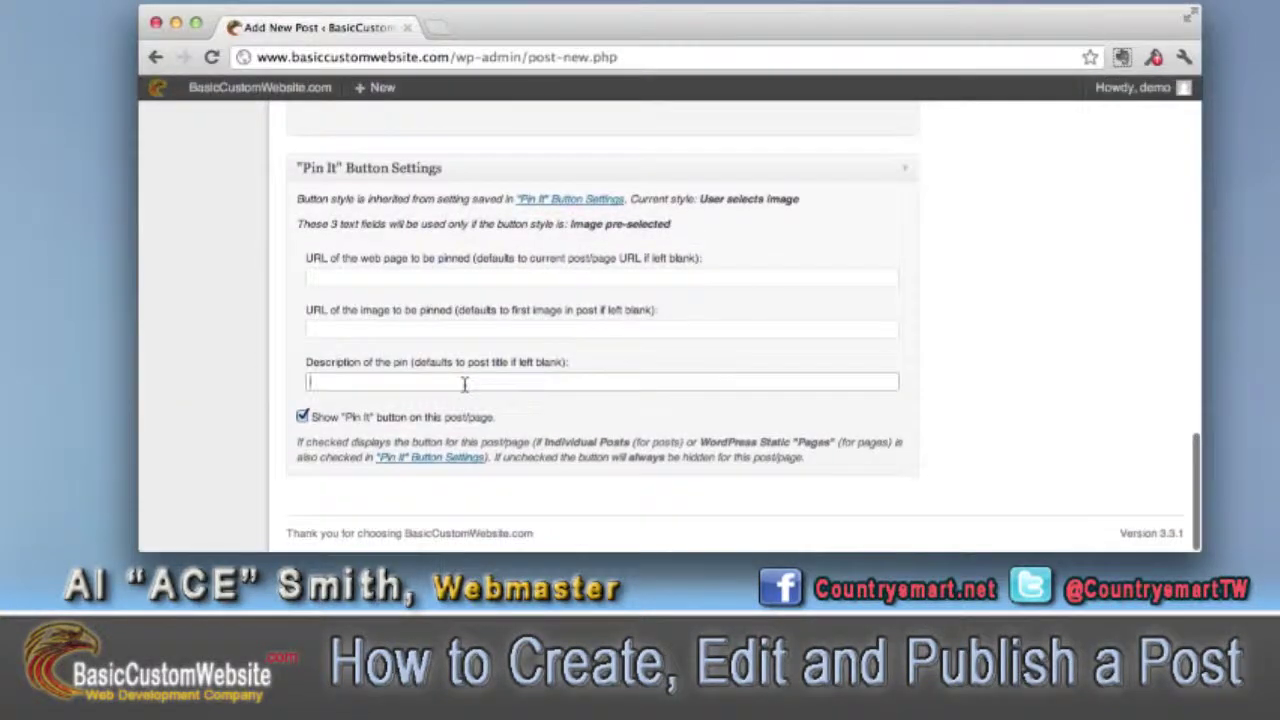
pyautogui.scroll(5, 464, 385)
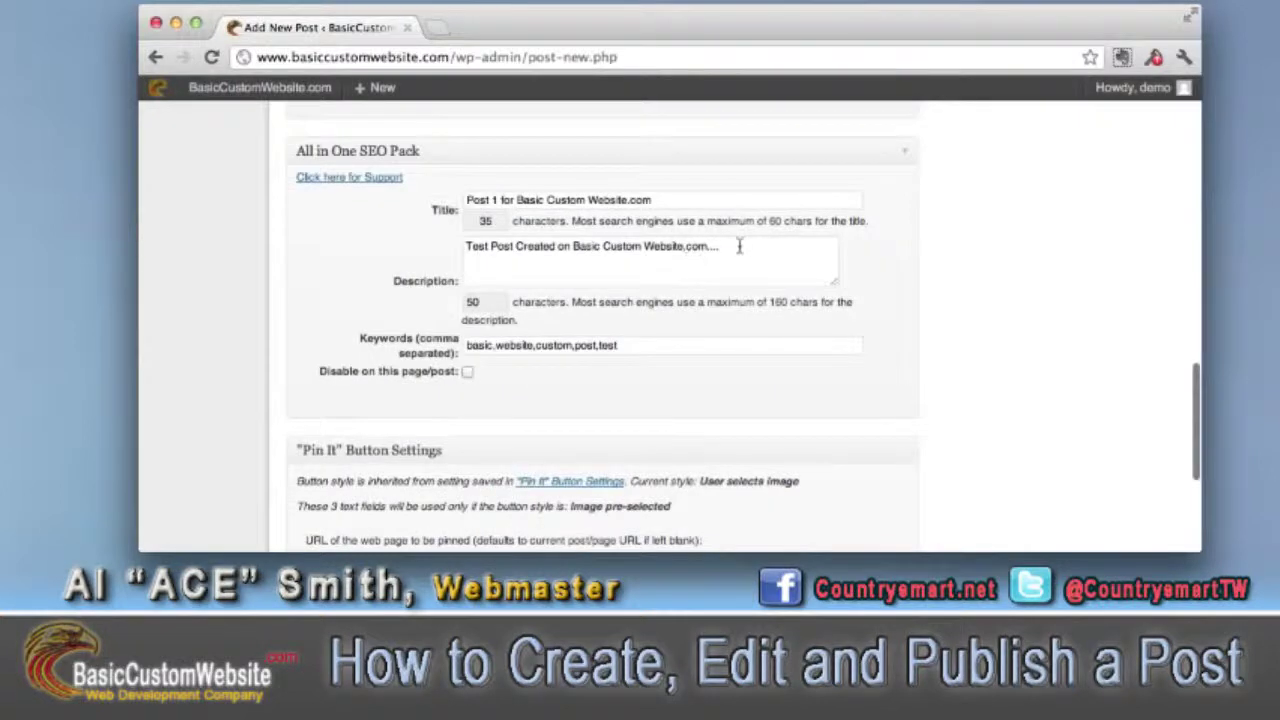
pyautogui.moveTo(739, 246); pyautogui.dragTo(466, 246)
pyautogui.hotkey('ctrl', 'c')
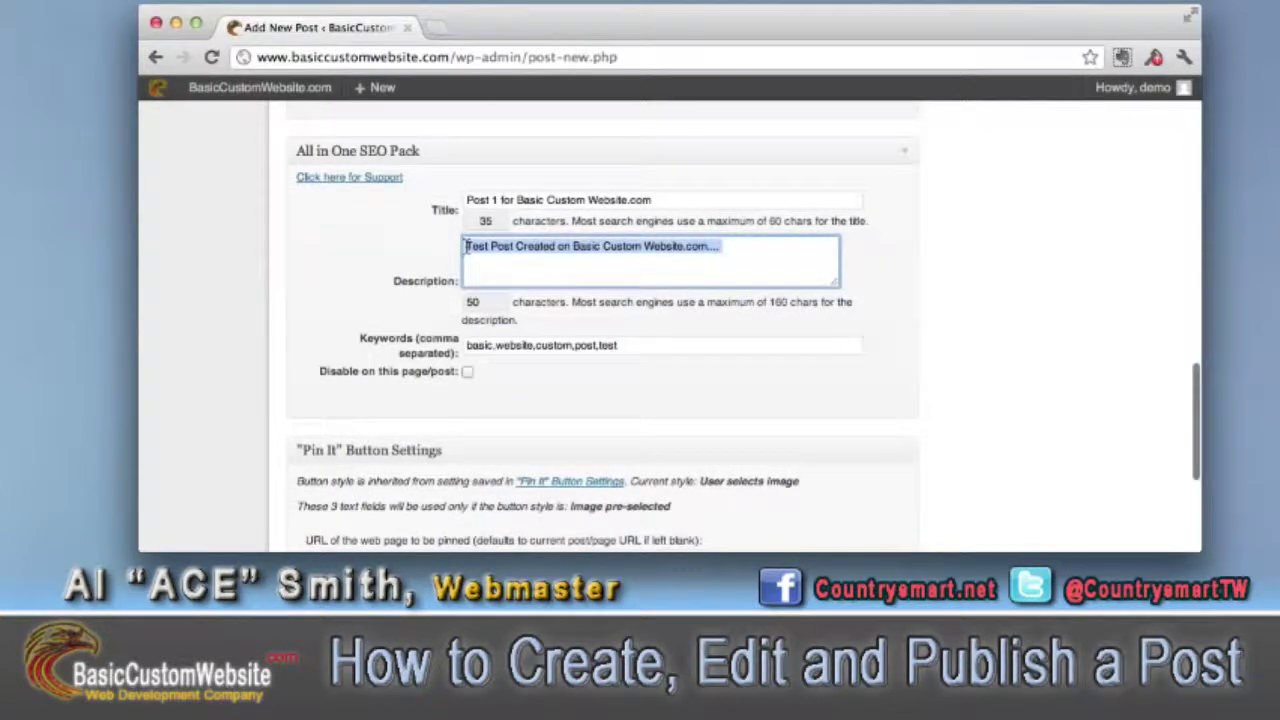
pyautogui.scroll(-5, 652, 380)
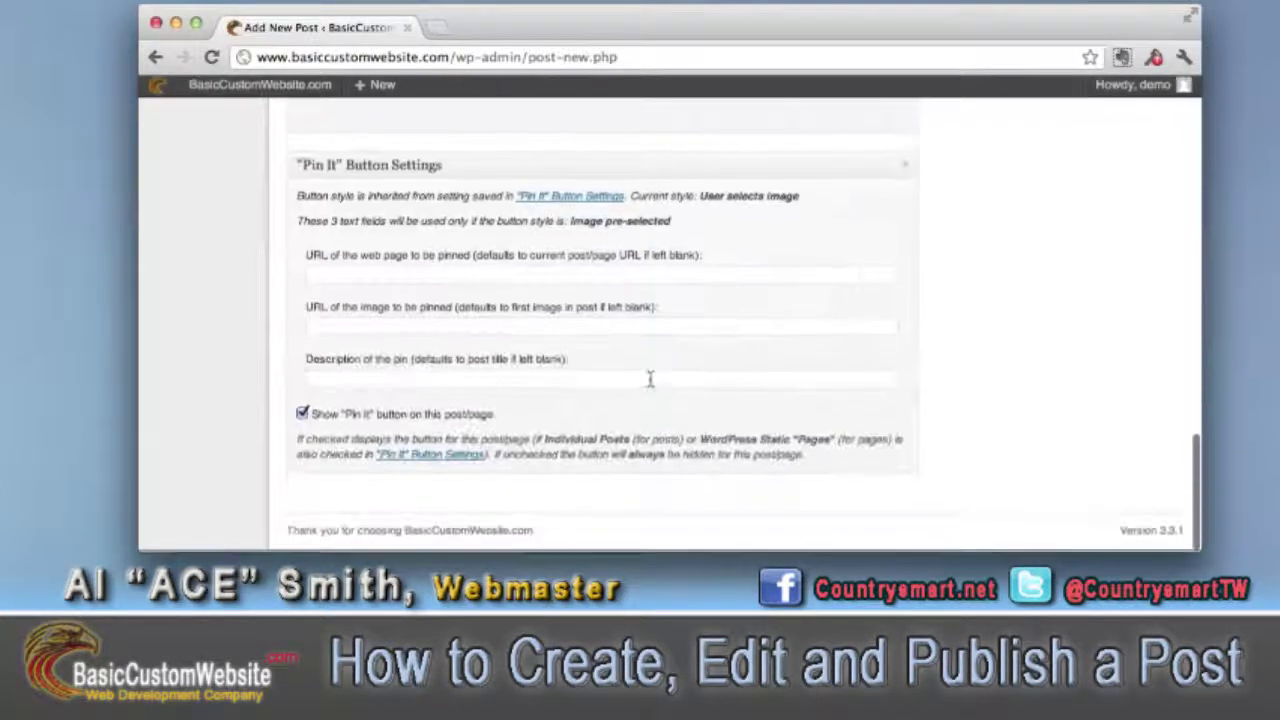
pyautogui.click(435, 385)
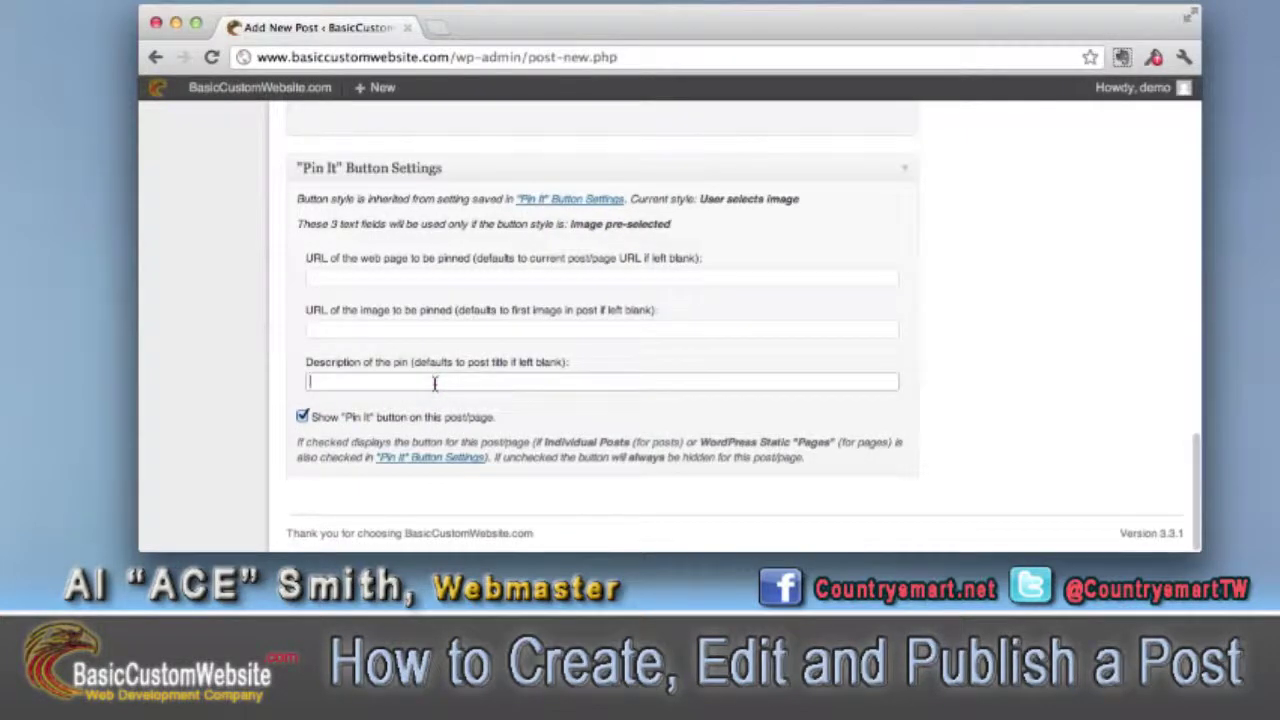
pyautogui.hotkey('ctrl', 'v')
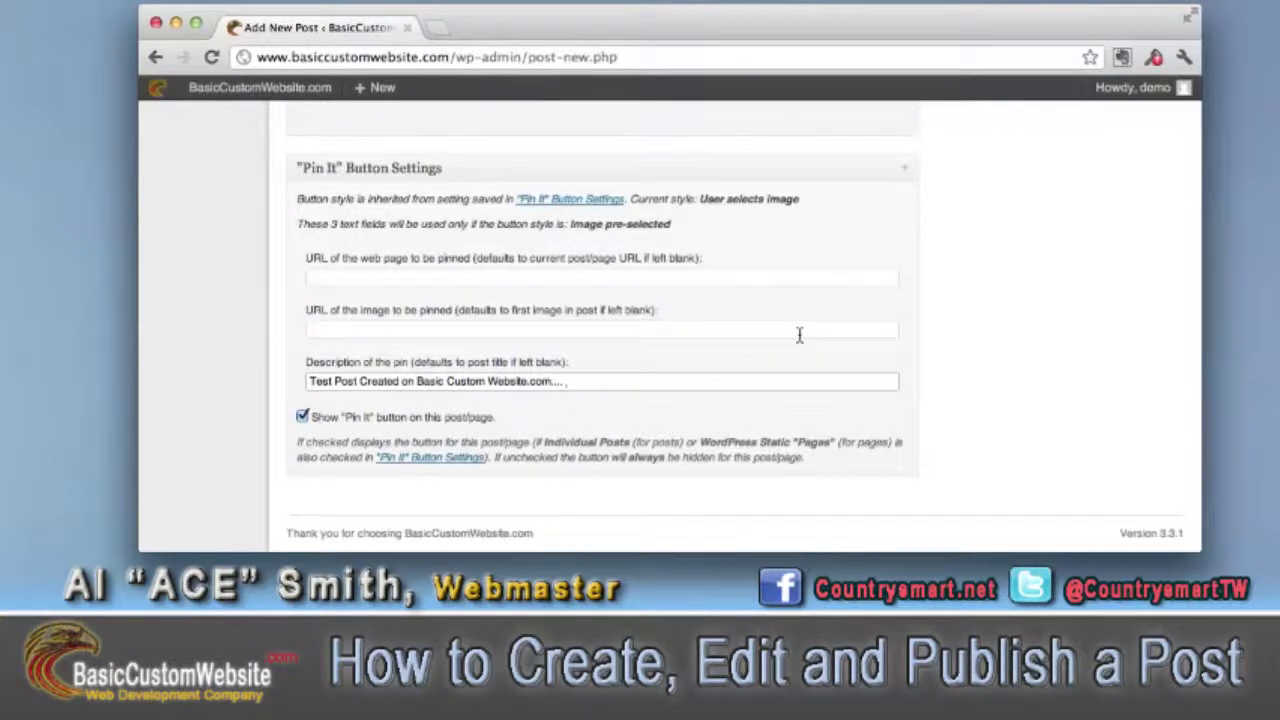
# Step: Assign the post to the categories Web Development Tips and Website Design, and publish it
pyautogui.scroll(15, 799, 335)
pyautogui.scroll(-3, 799, 335)
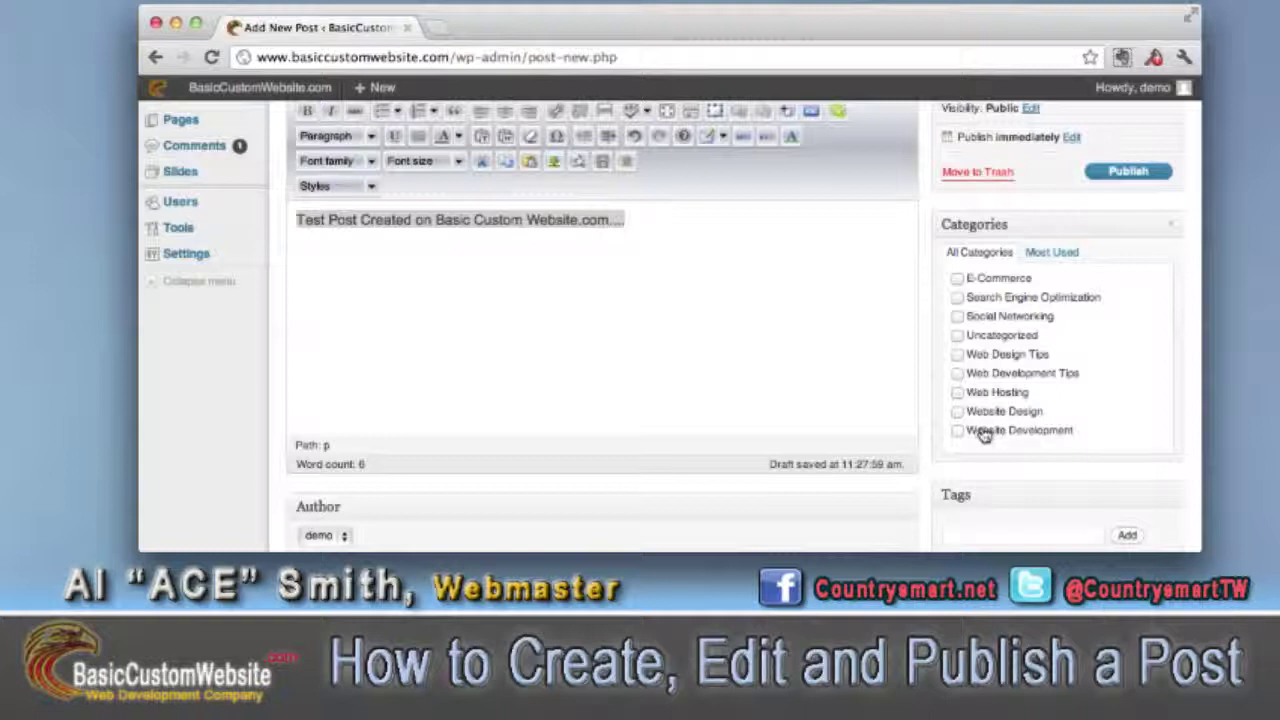
pyautogui.click(958, 375)
pyautogui.click(958, 411)
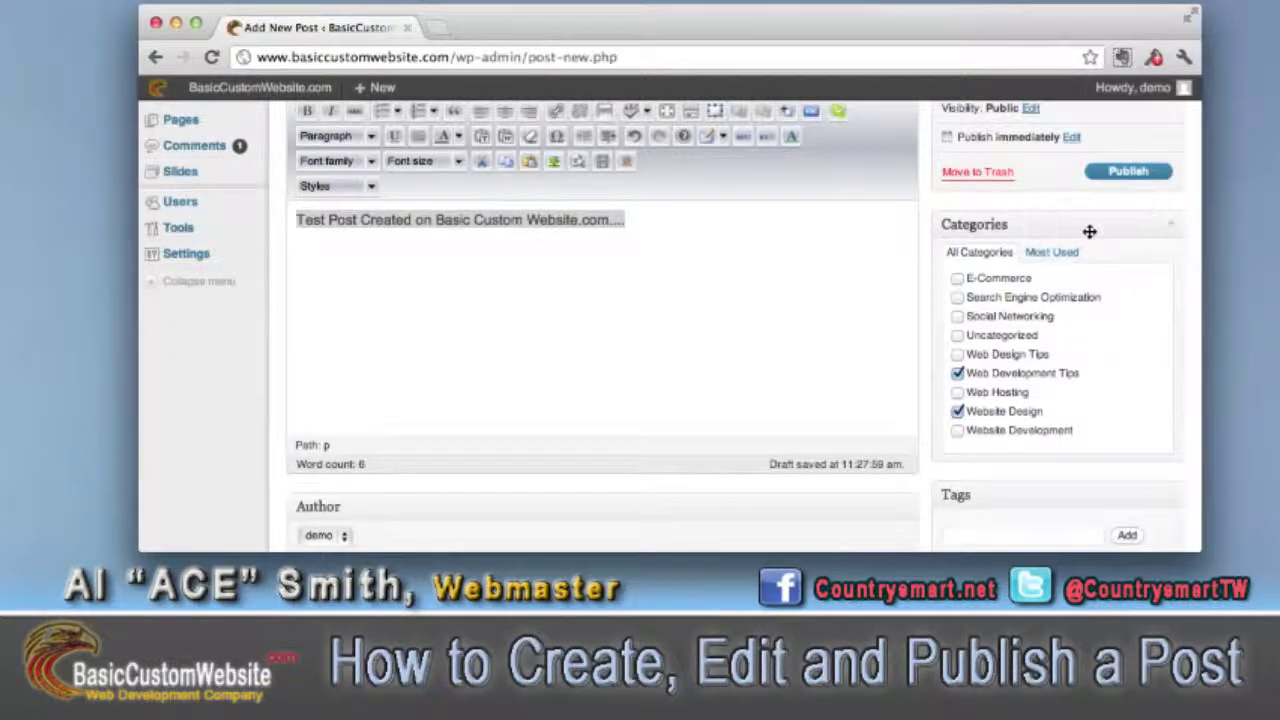
pyautogui.scroll(3, 1090, 234)
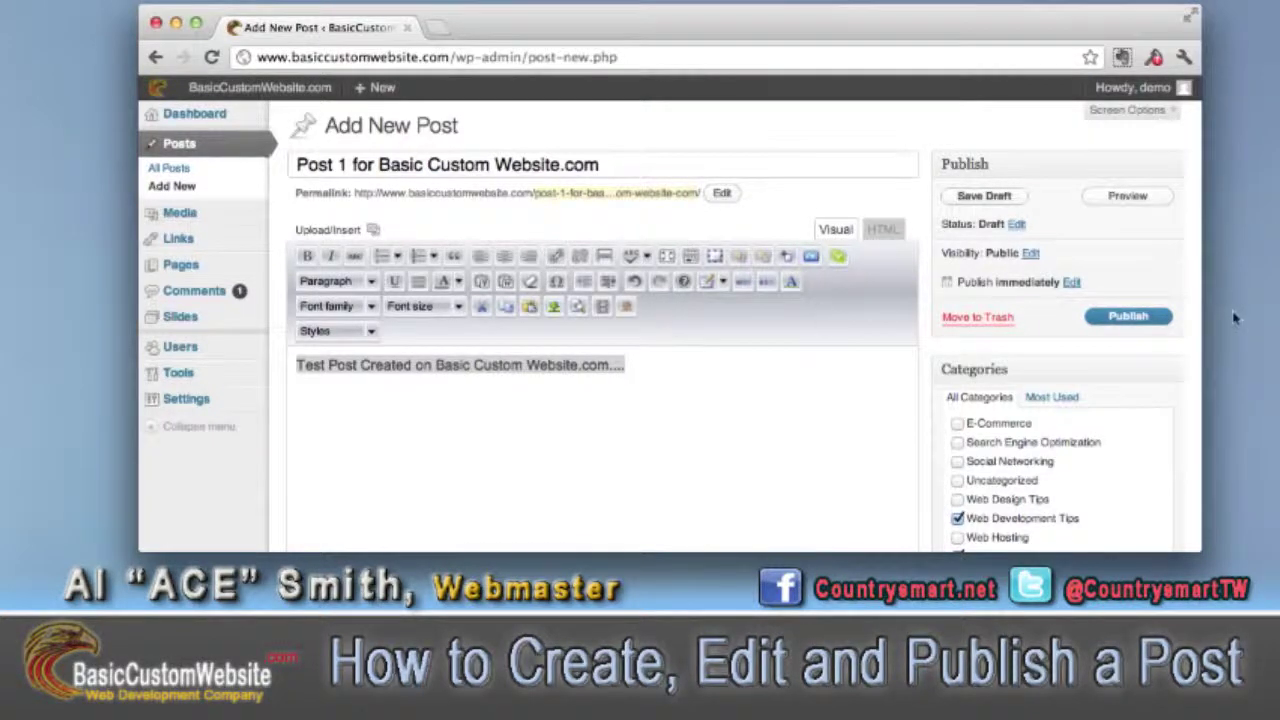
pyautogui.click(1142, 318)
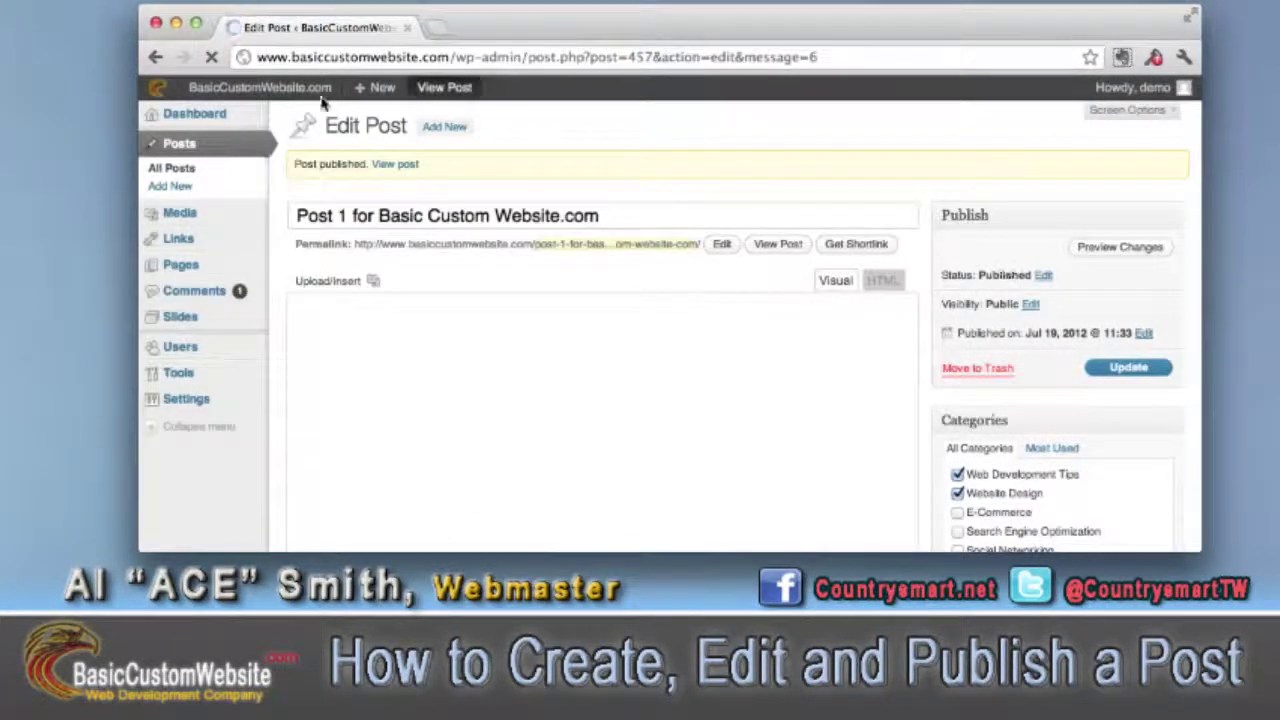
# Step: Visit the live site, open "Post 1 for Basic Custom Website.com" from the recent blog posts, and look over the published page
pyautogui.moveTo(252, 90)
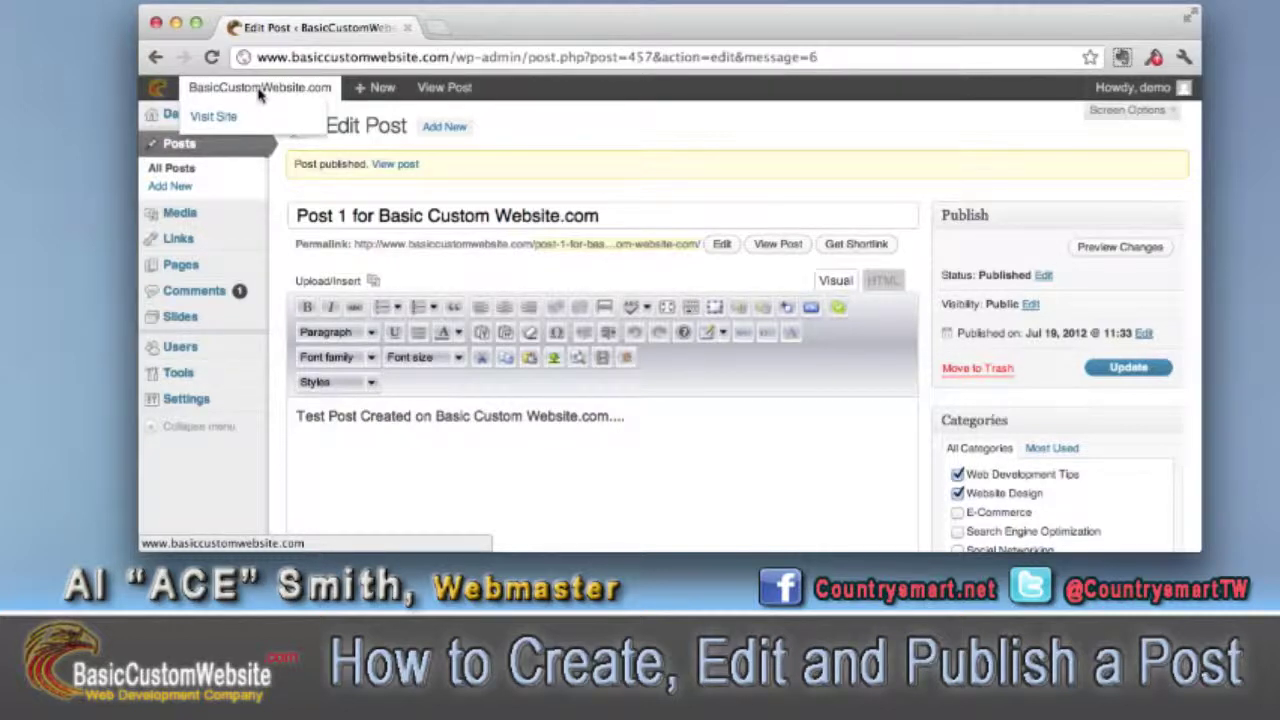
pyautogui.click(259, 90)
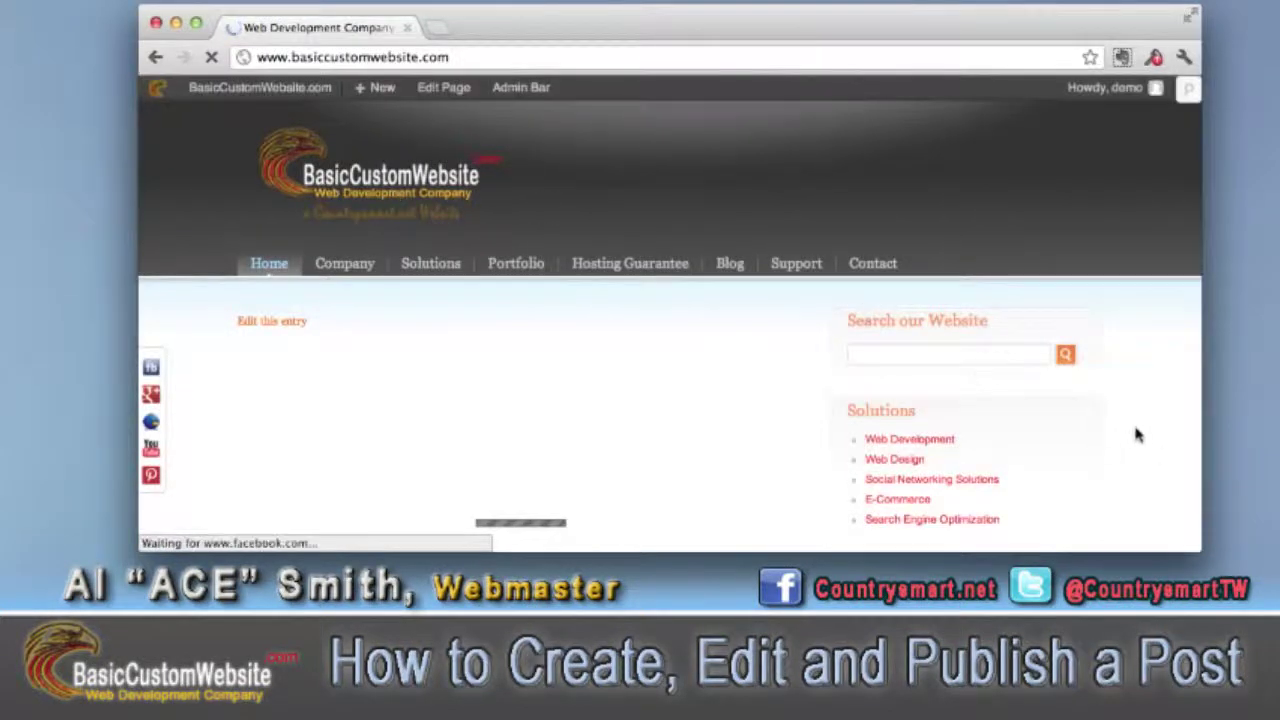
pyautogui.scroll(-1, 1135, 426)
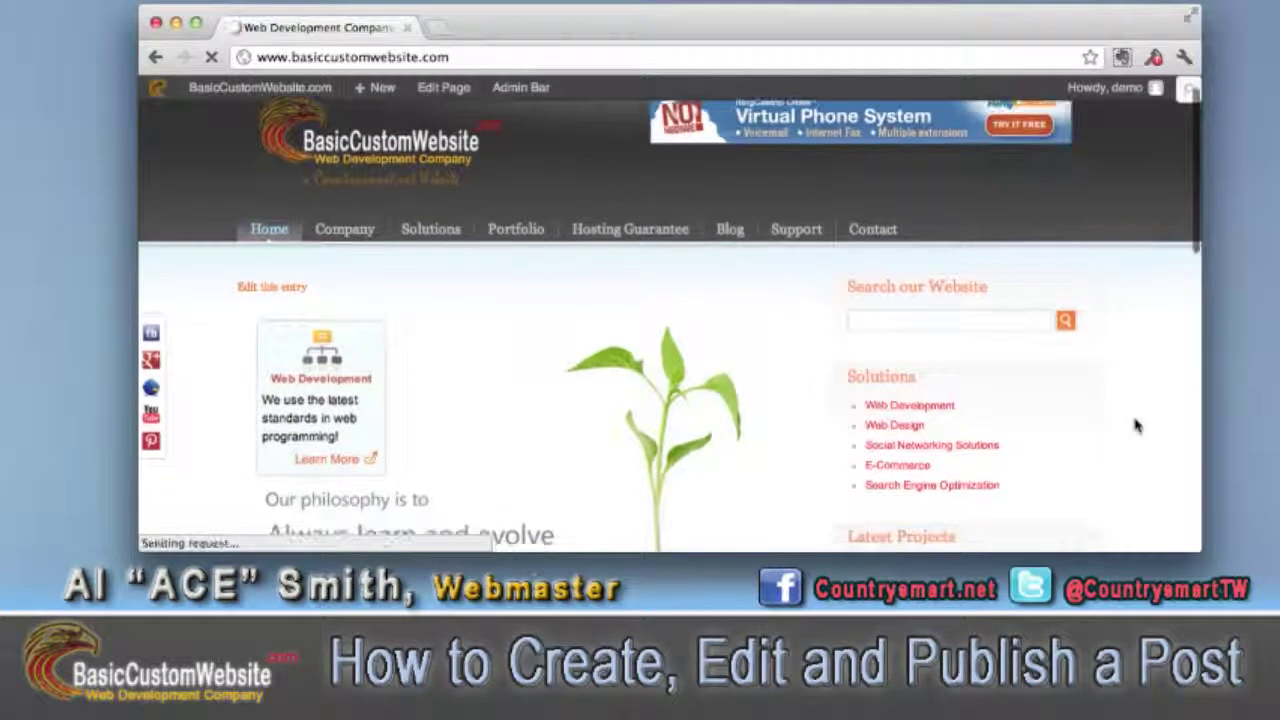
pyautogui.scroll(-5, 1135, 426)
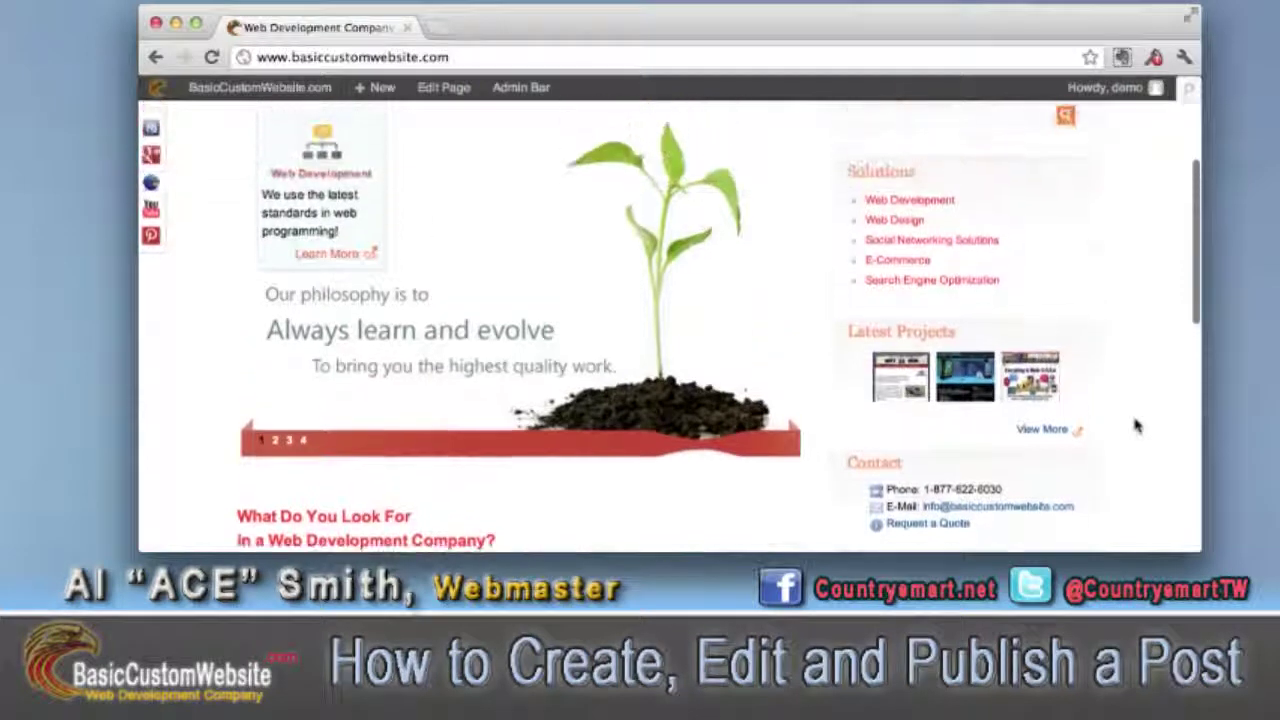
pyautogui.scroll(-5, 1135, 426)
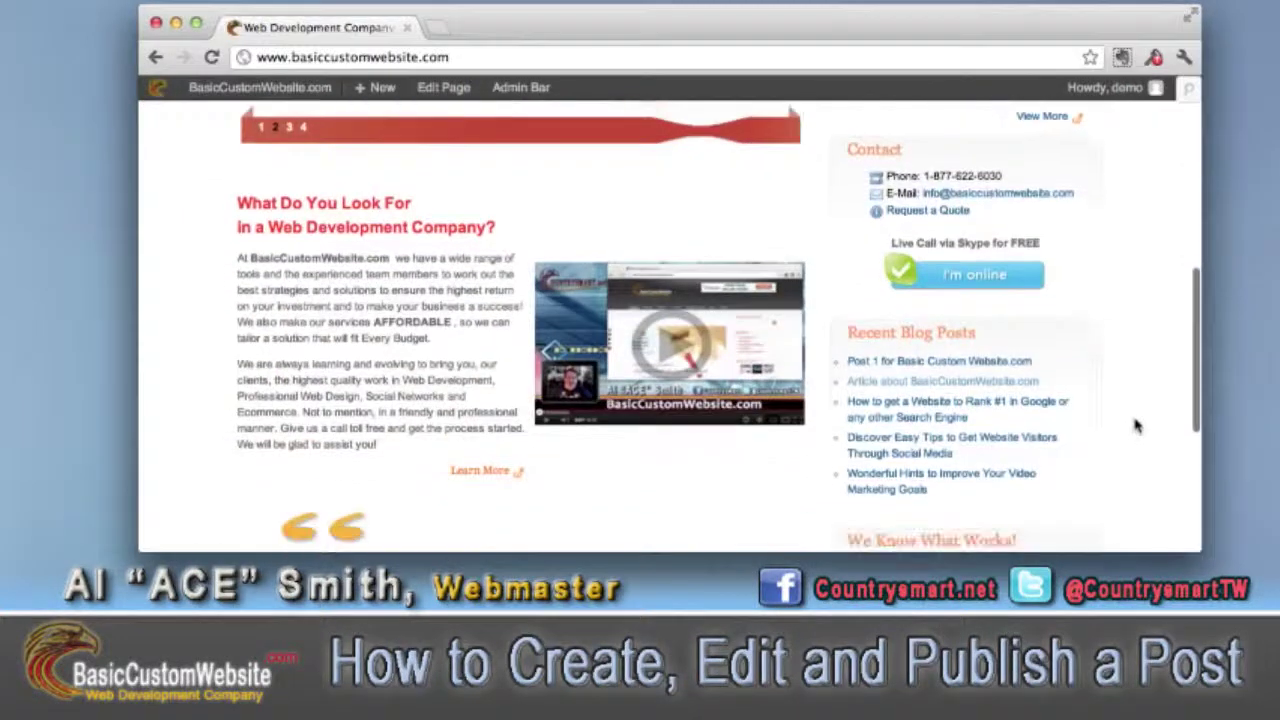
pyautogui.click(875, 363)
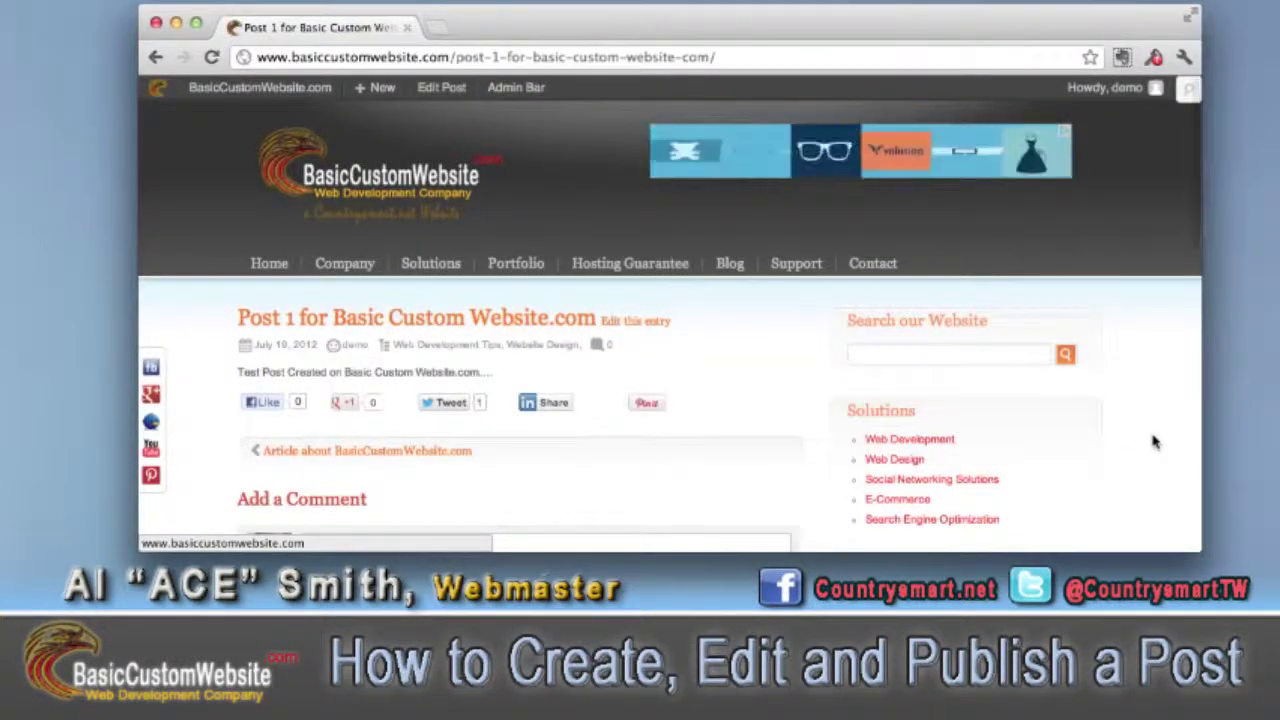
pyautogui.scroll(-10, 1153, 441)
pyautogui.scroll(-3, 1153, 441)
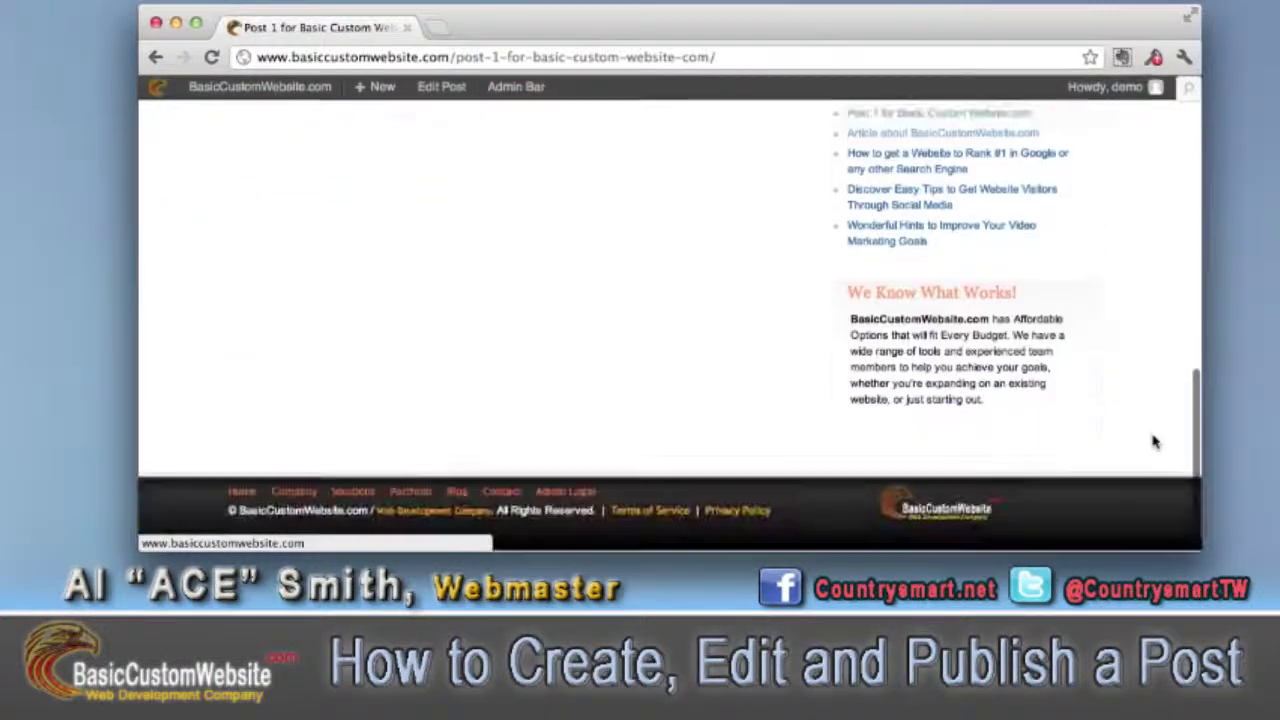
pyautogui.scroll(15, 1153, 441)
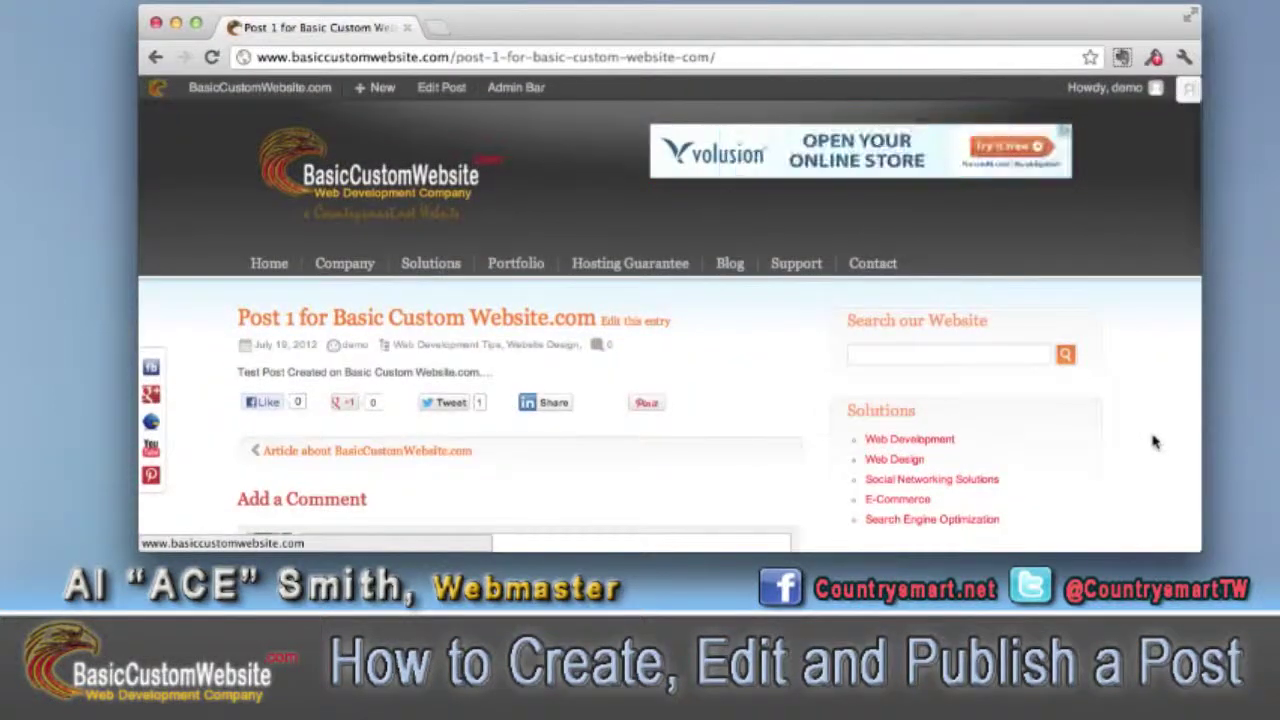